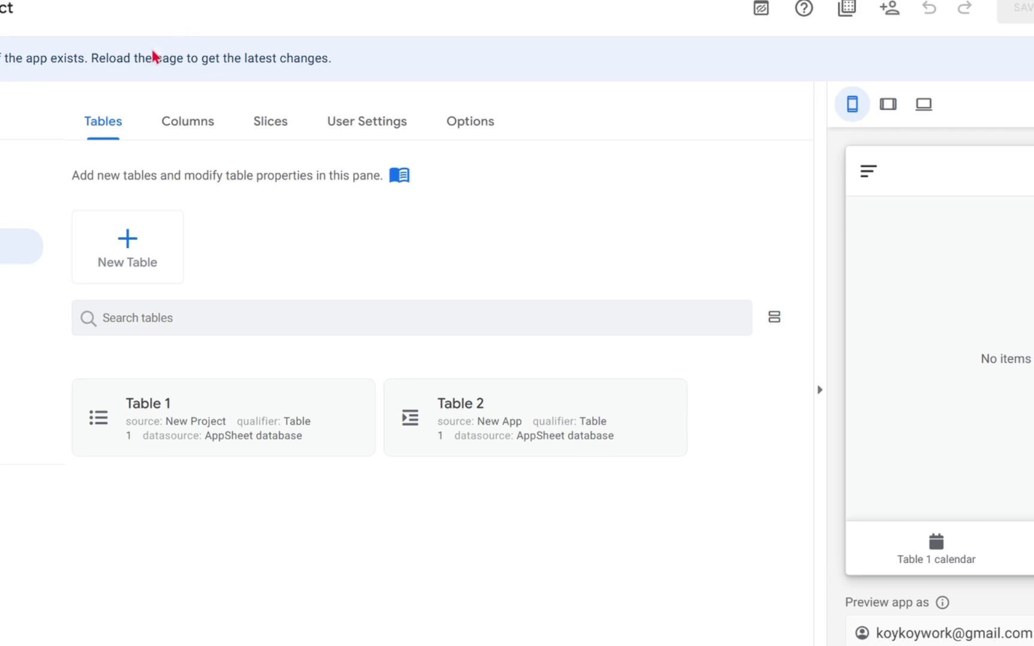
# Search the web for appsheet in a new browser tab and open the AppSheet site's sign-in page.
pyautogui.hotkey('ctrl', 't')
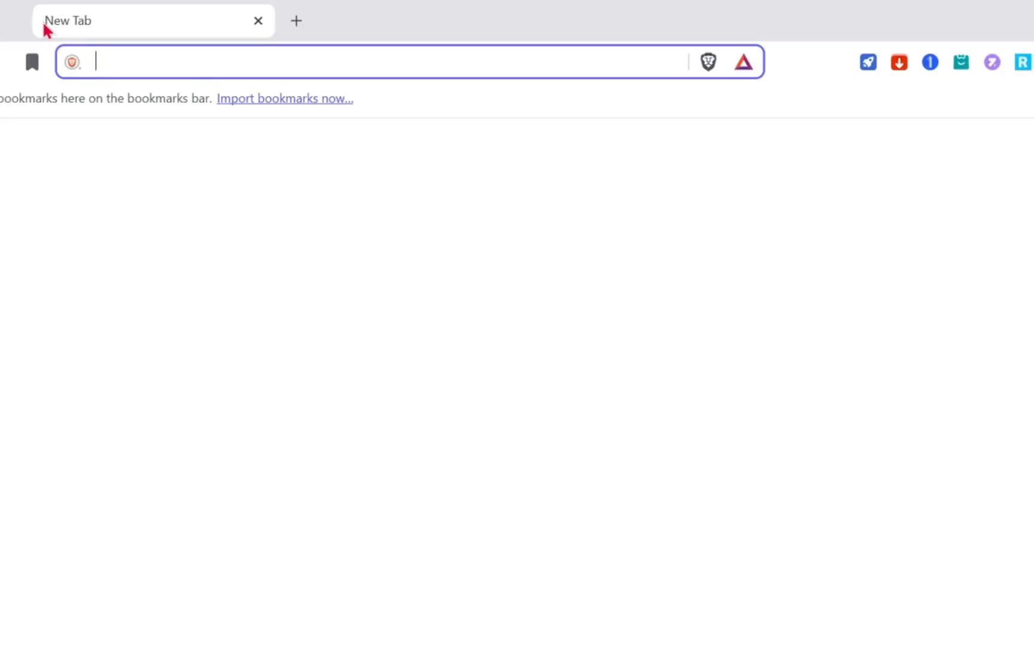
pyautogui.write('appsheet')
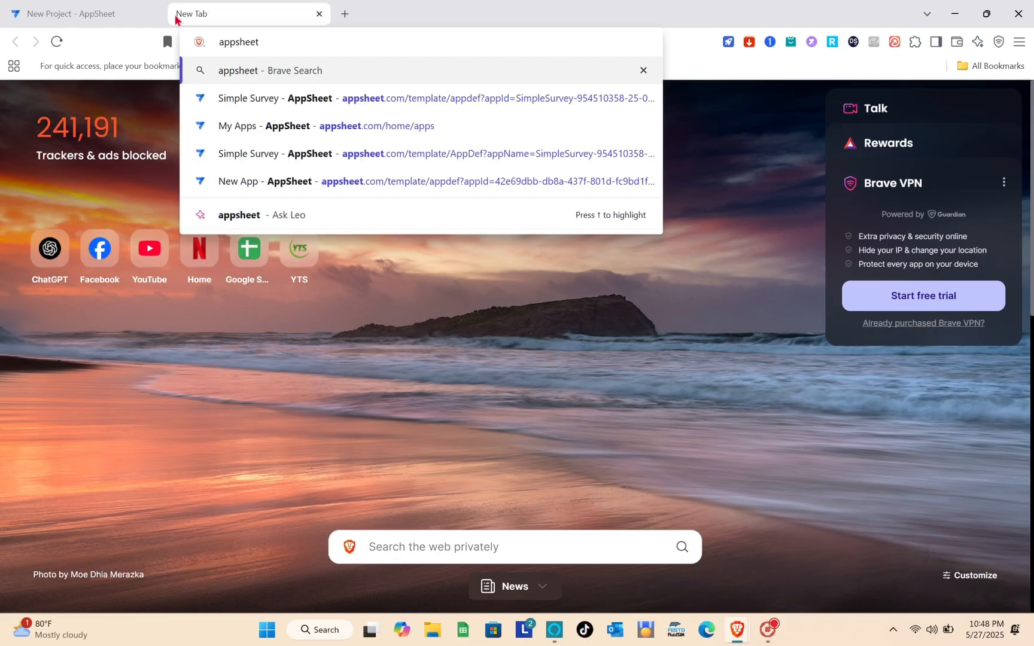
pyautogui.press('Return')
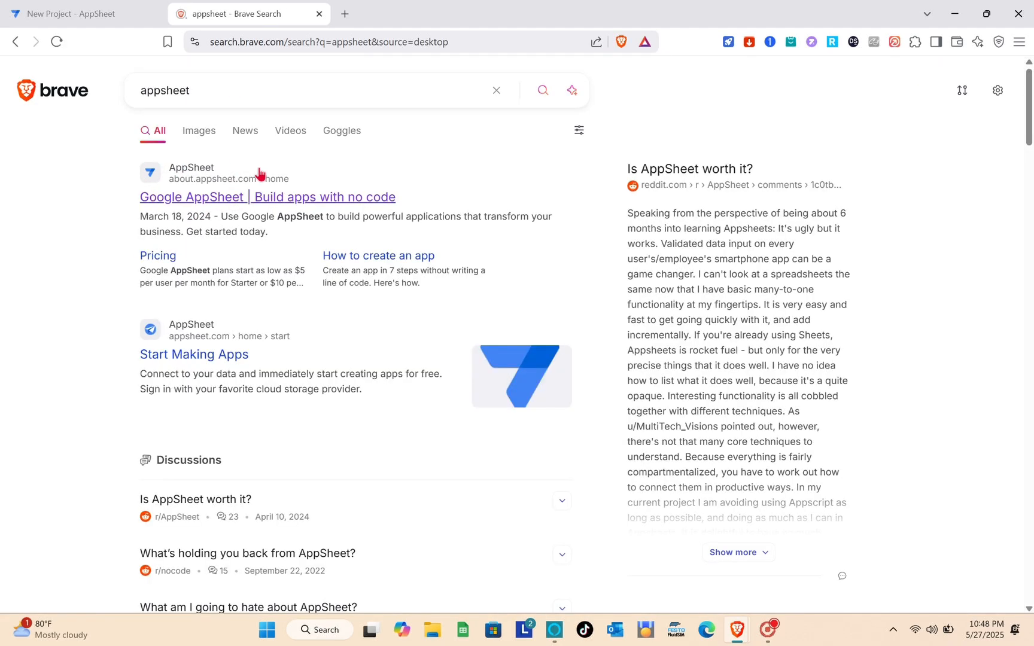
pyautogui.click(237, 205)
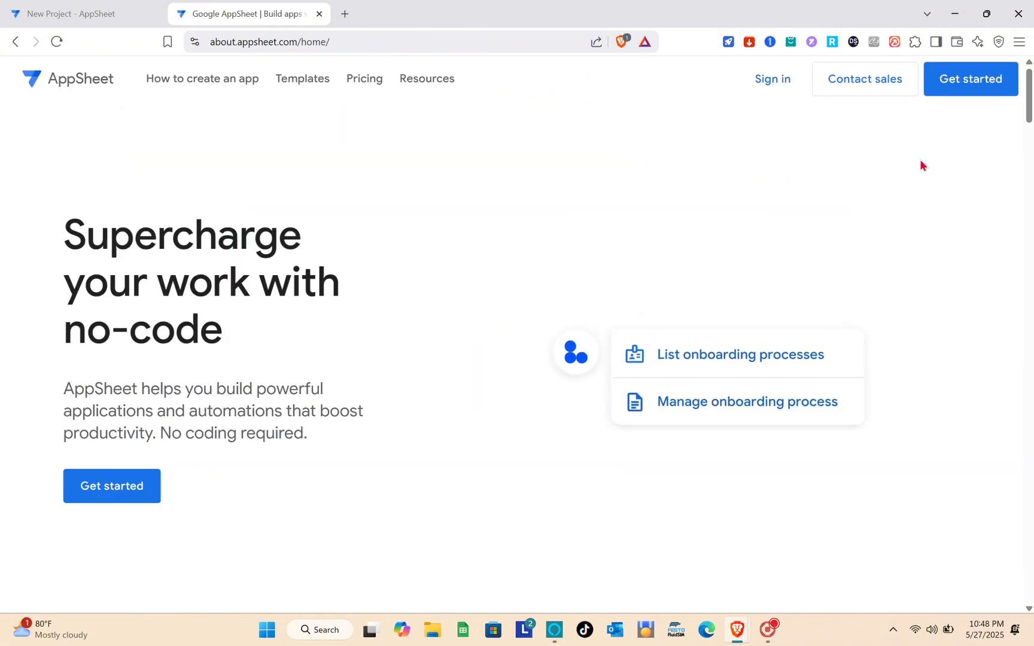
pyautogui.click(975, 82)
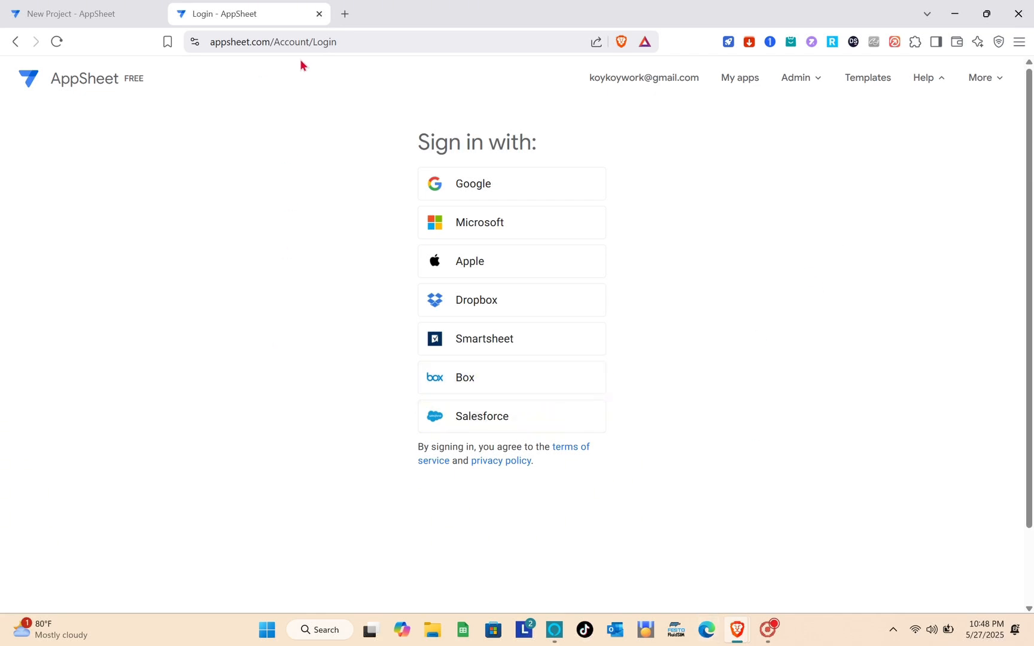
# Close the sign-in page, return to the AppSheet home and look through the recent apps and databases.
pyautogui.click(319, 14)
pyautogui.click(24, 88)
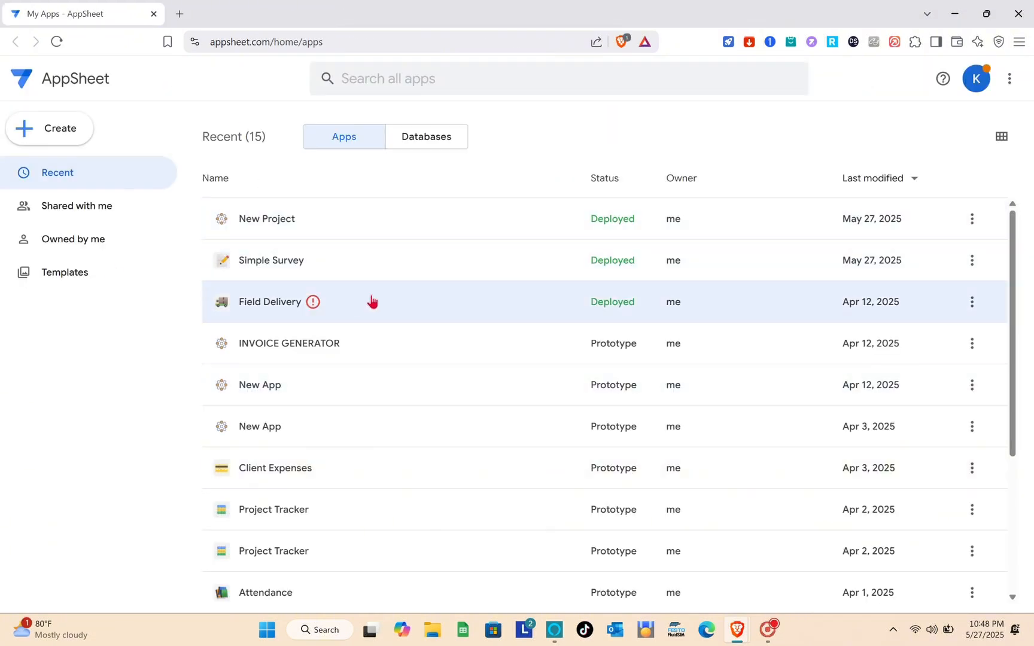
pyautogui.scroll(-3, 425, 467)
pyautogui.scroll(3, 425, 468)
pyautogui.click(422, 140)
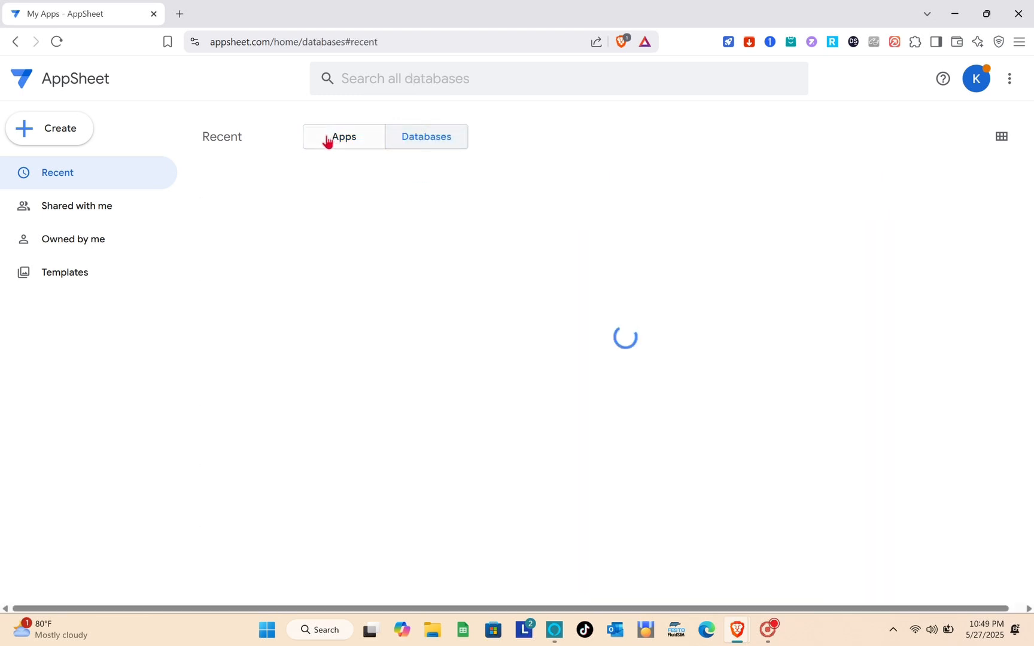
pyautogui.click(325, 140)
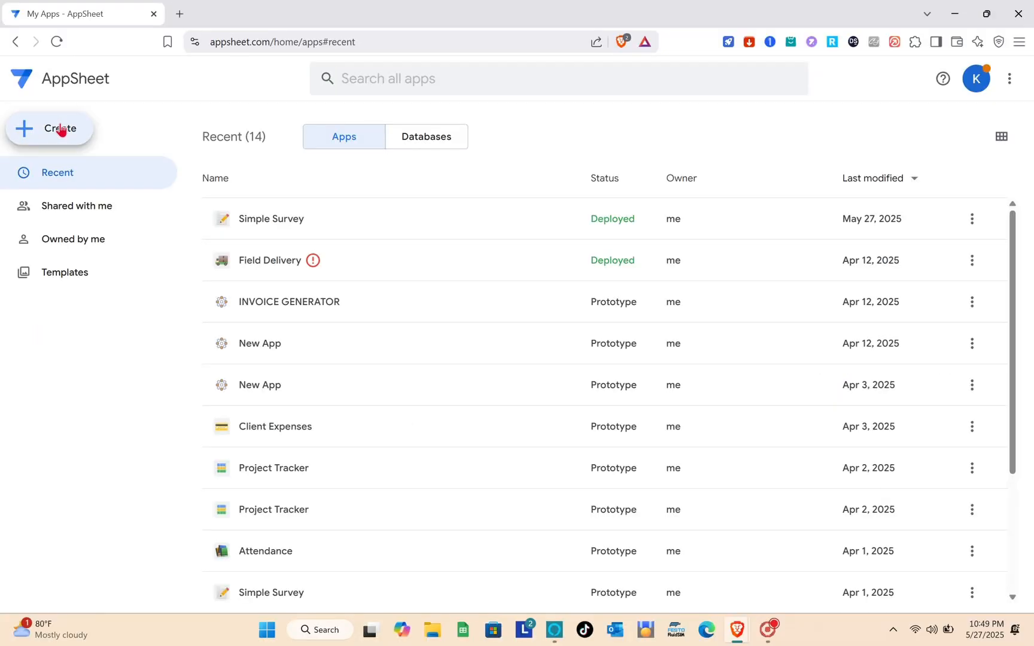
# Start a blank app named BOOK in the Planning & Project Management category.
pyautogui.click(62, 130)
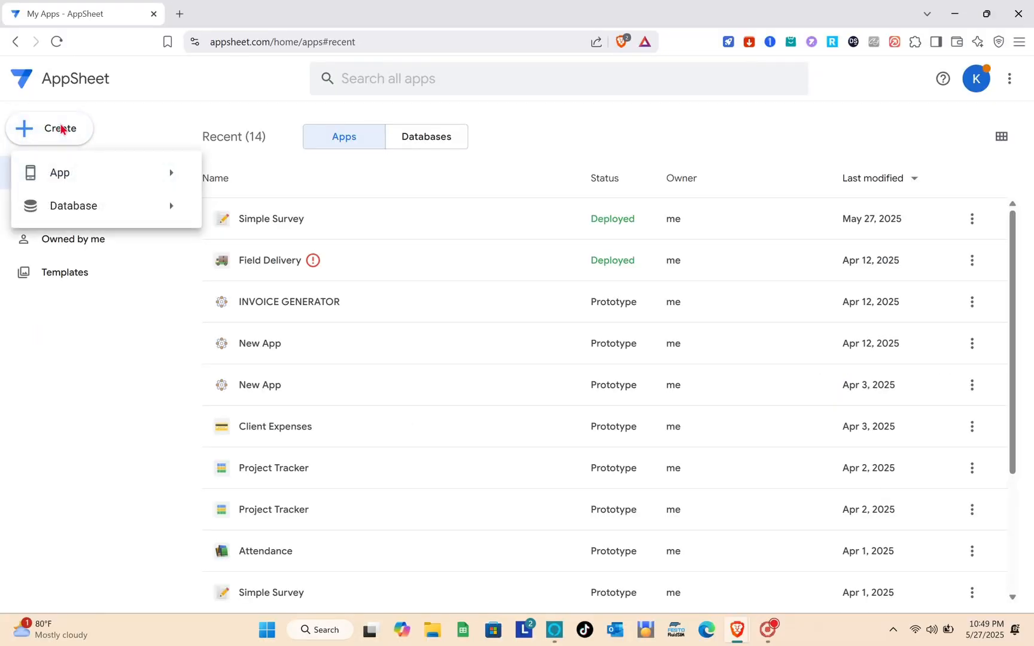
pyautogui.moveTo(76, 182)
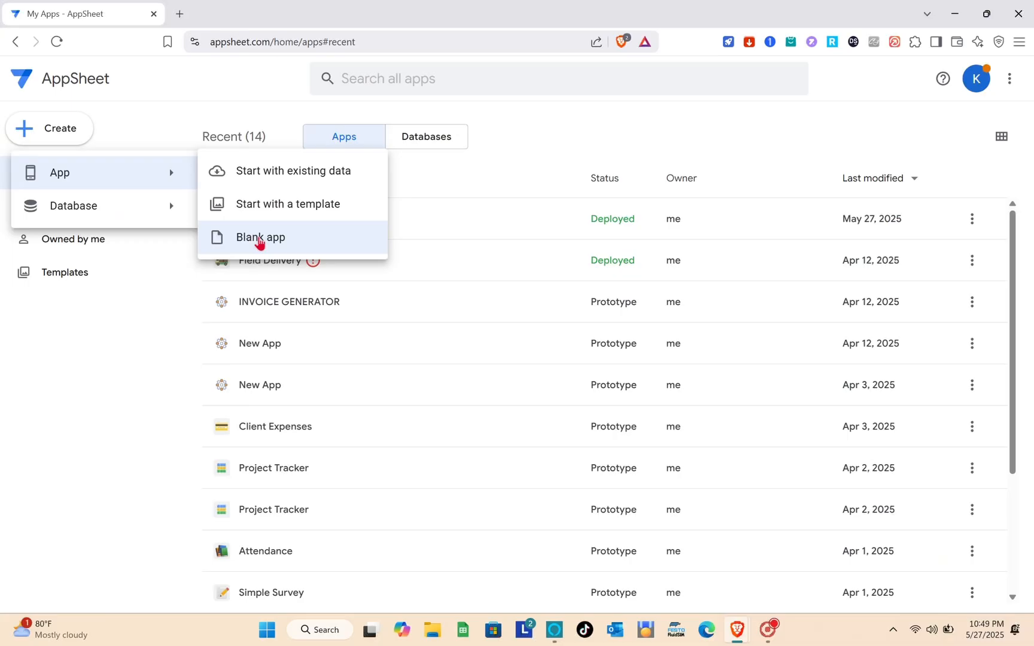
pyautogui.click(402, 316)
pyautogui.hotkey('ctrl', 'shift', 'Left')
pyautogui.hotkey('ctrl', 'shift', 'Left')
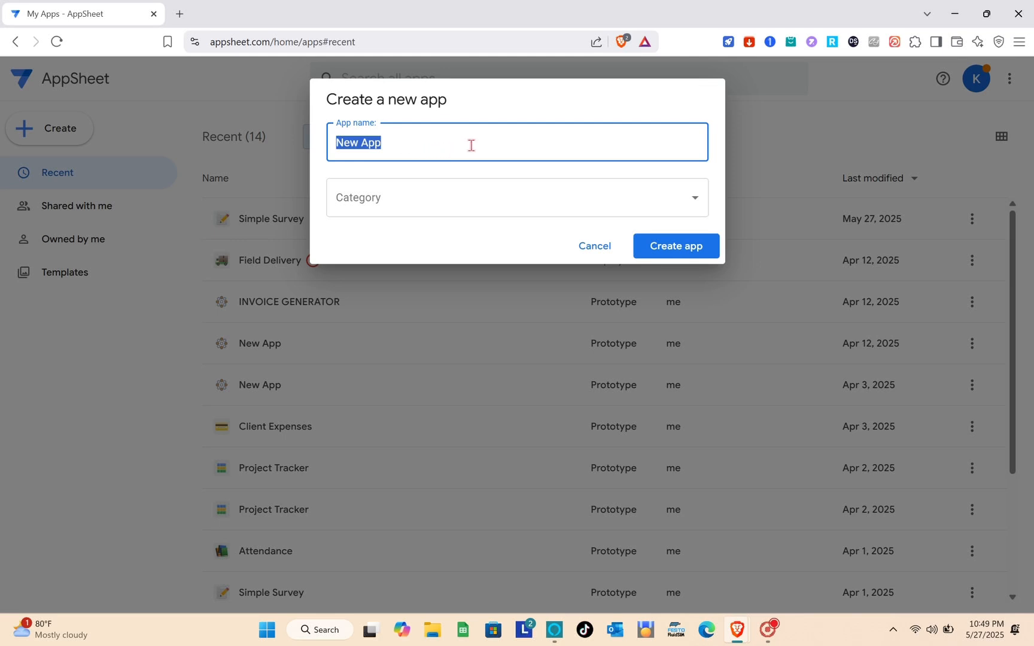
pyautogui.write('BOOK')
pyautogui.click(454, 197)
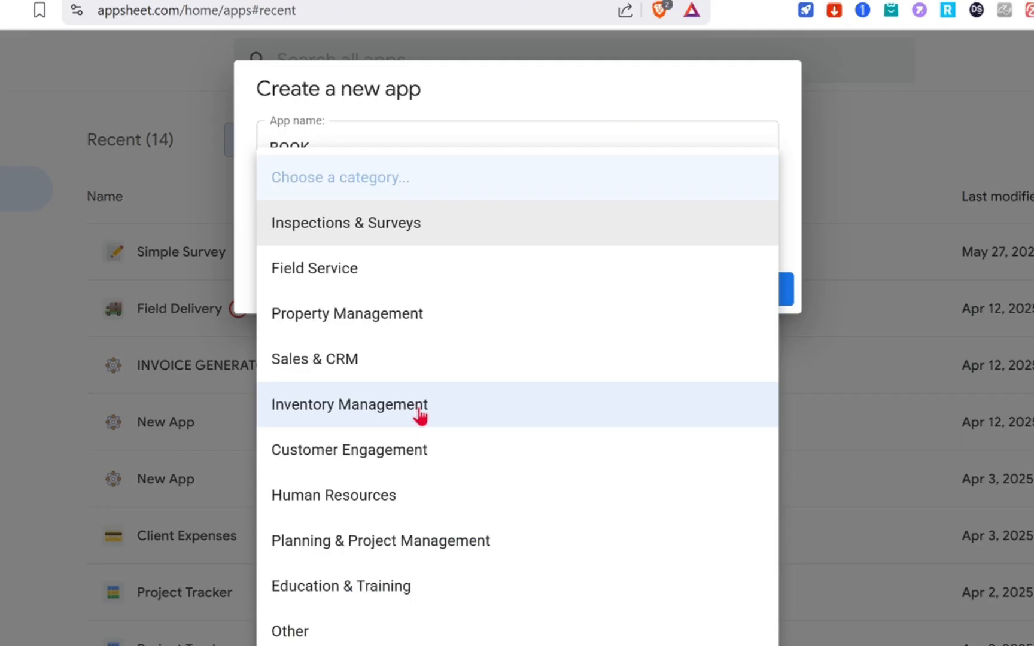
pyautogui.click(412, 542)
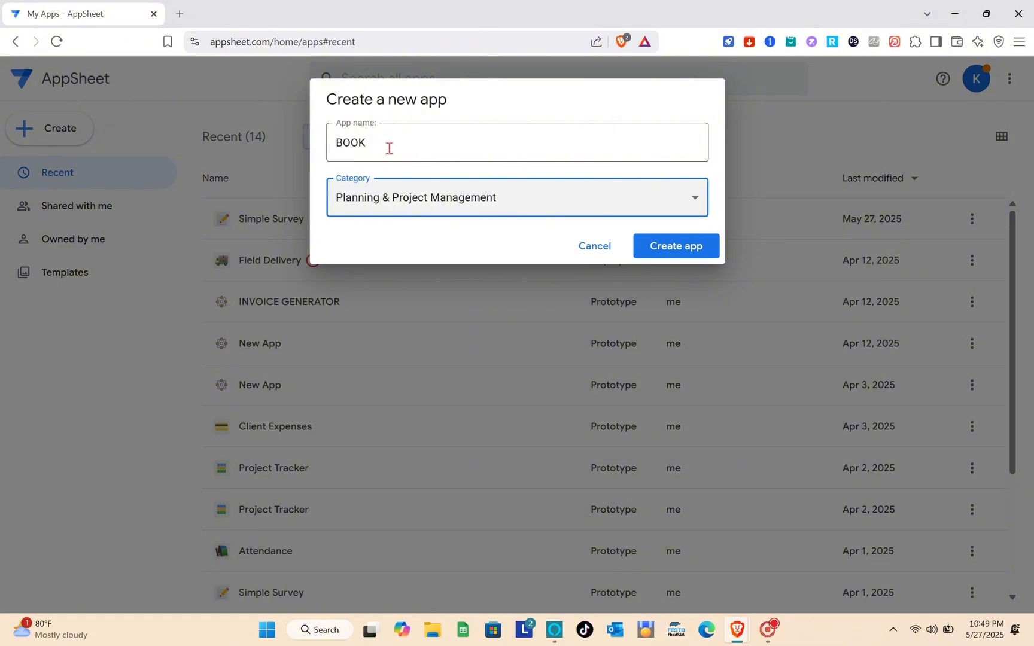
# Change the new app's name to New Project, create the app and dismiss its ready message.
pyautogui.doubleClick(389, 148)
pyautogui.press('capslock')
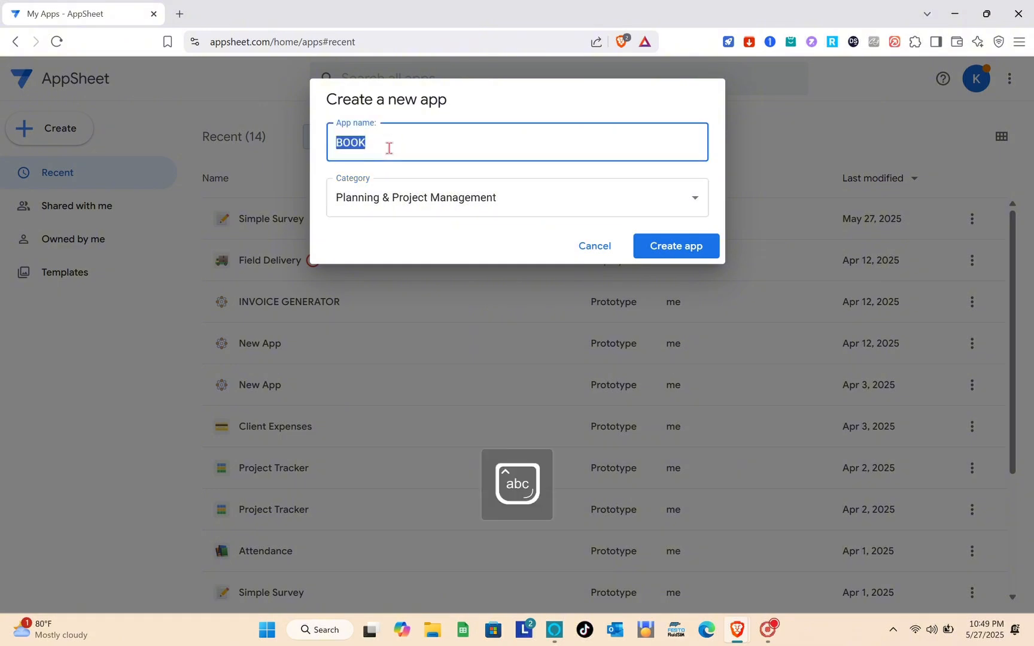
pyautogui.write('N')
pyautogui.press('capslock')
pyautogui.write('ew P')
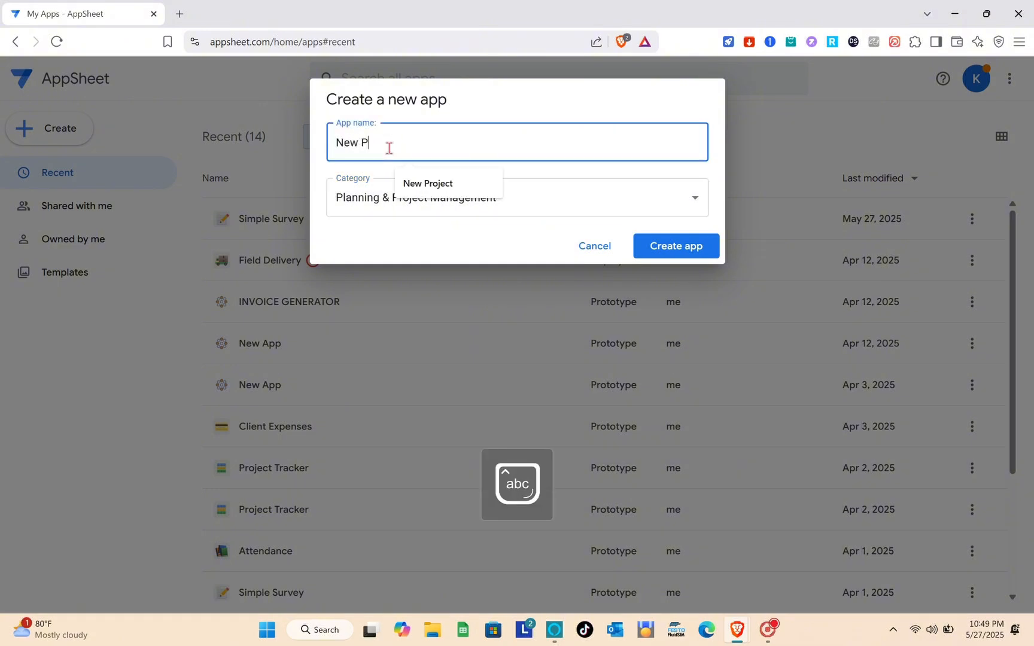
pyautogui.write('roject')
pyautogui.click(679, 247)
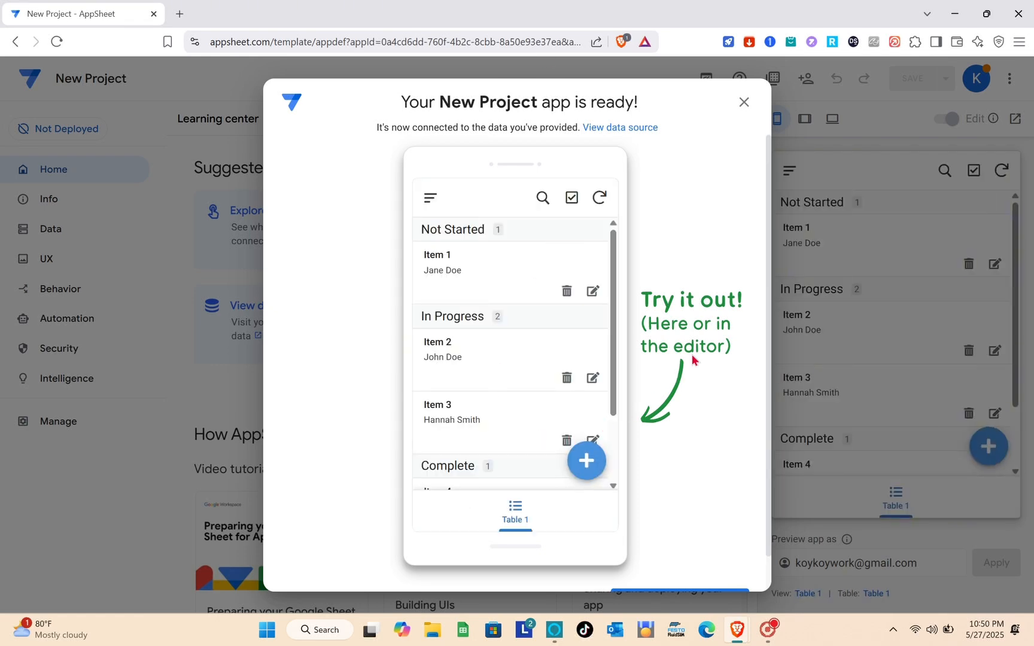
pyautogui.click(744, 102)
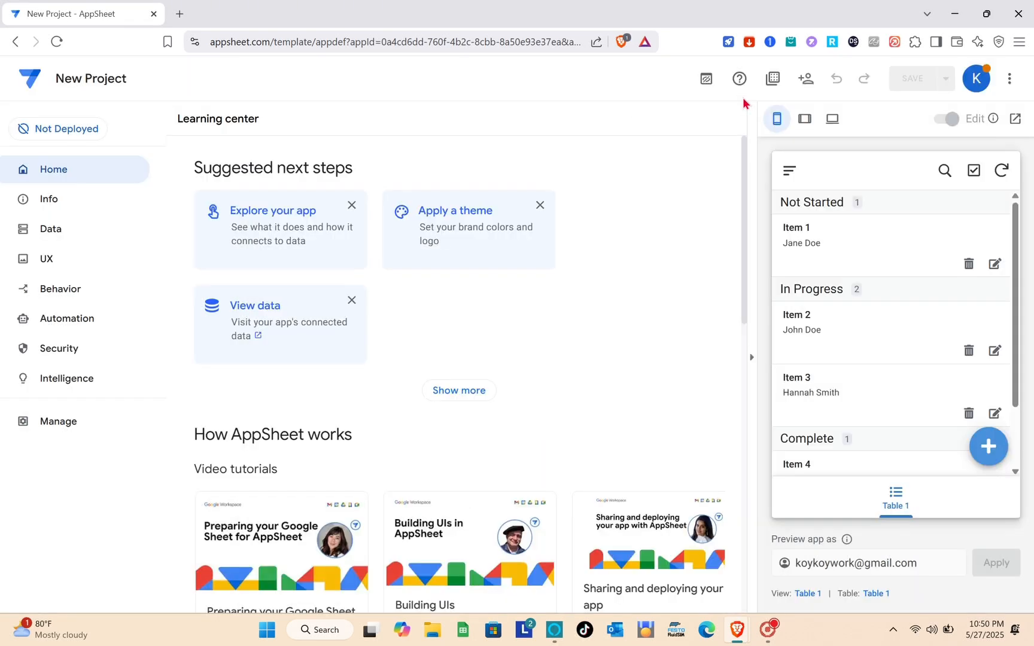
pyautogui.scroll(-1, 916, 348)
pyautogui.scroll(1, 913, 329)
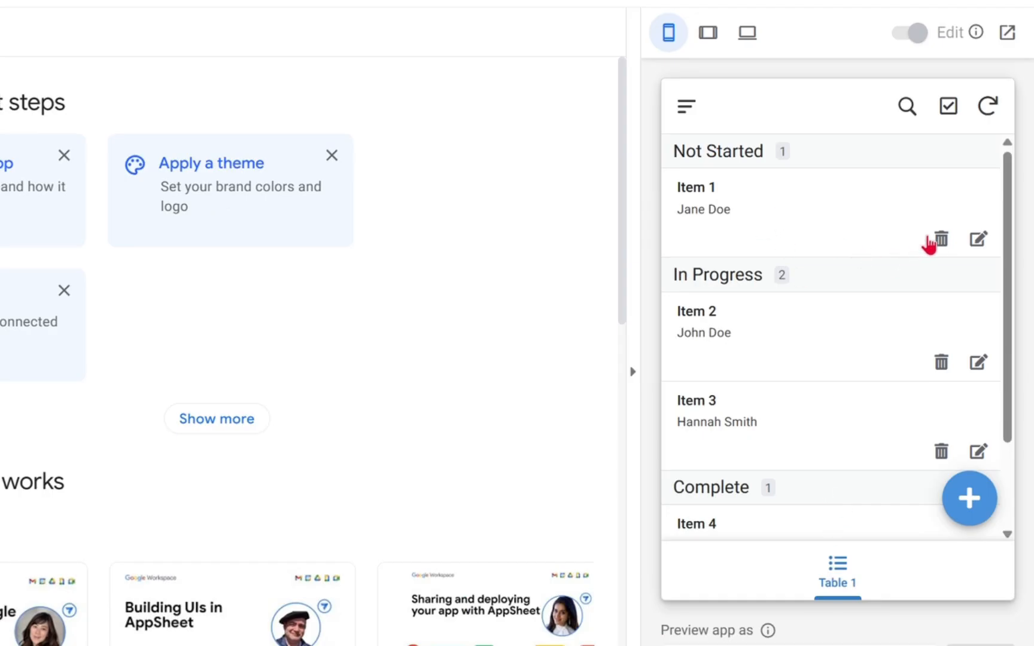
# Delete the sample entries Item 1, Item 2, Item 3 and Item 4 in the app preview.
pyautogui.click(969, 264)
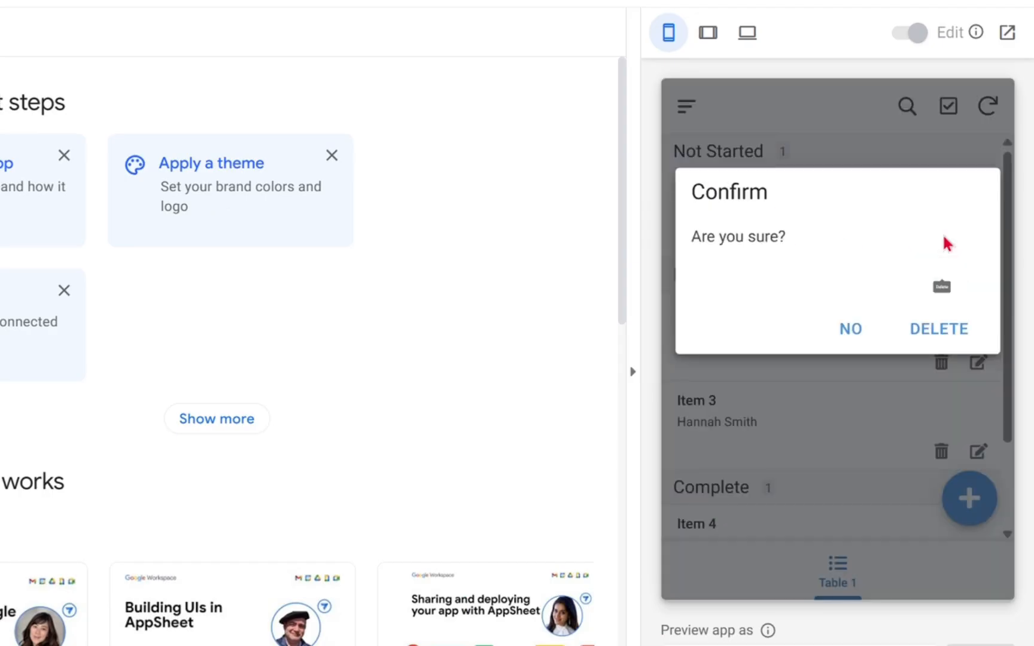
pyautogui.click(940, 326)
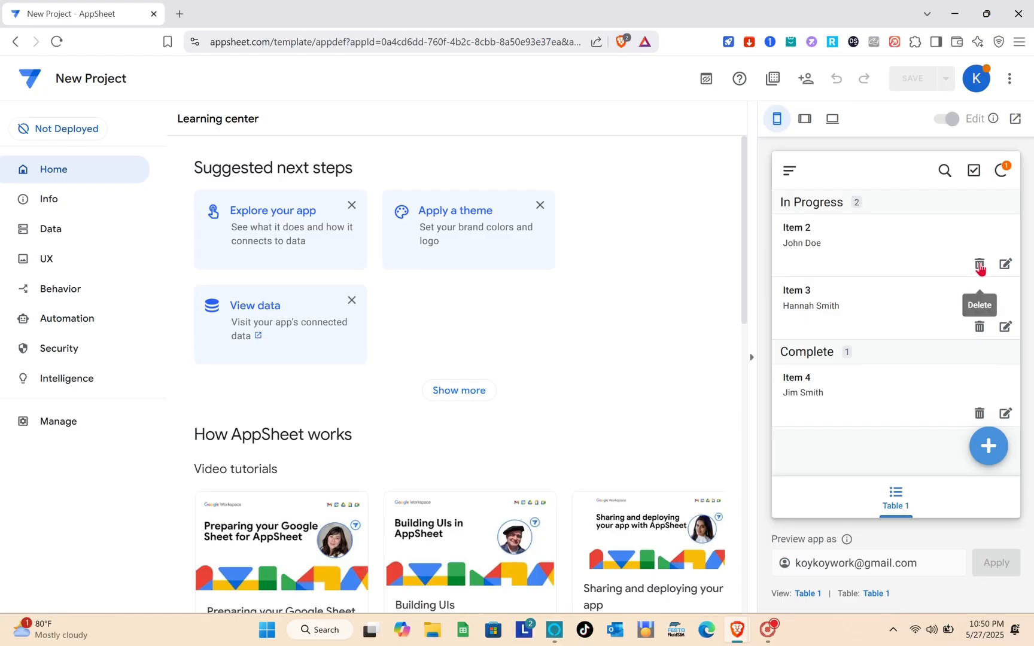
pyautogui.click(979, 264)
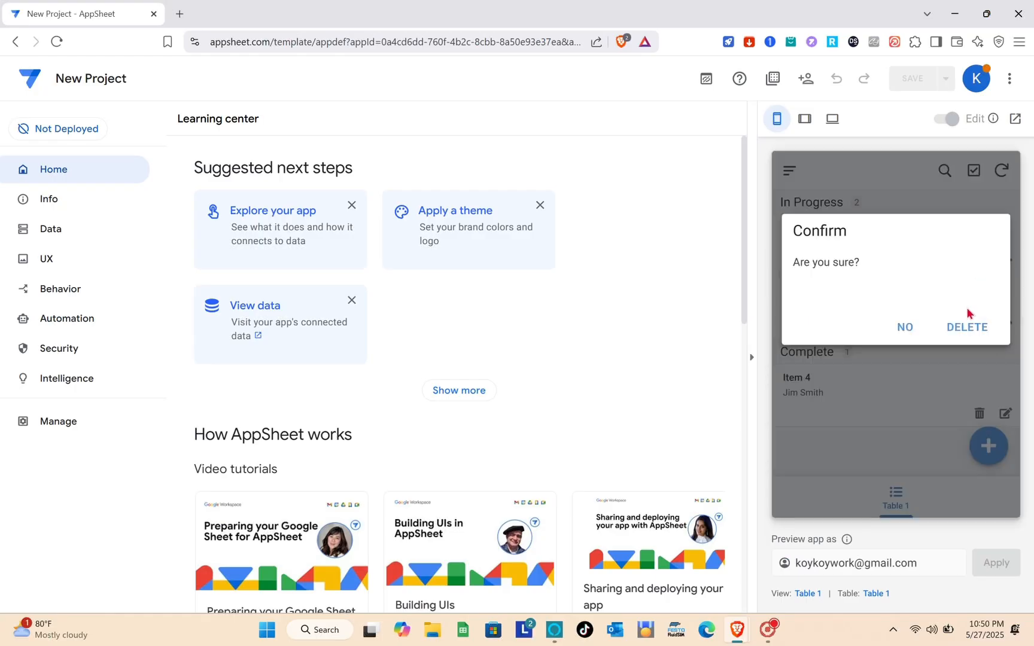
pyautogui.click(966, 328)
pyautogui.click(979, 263)
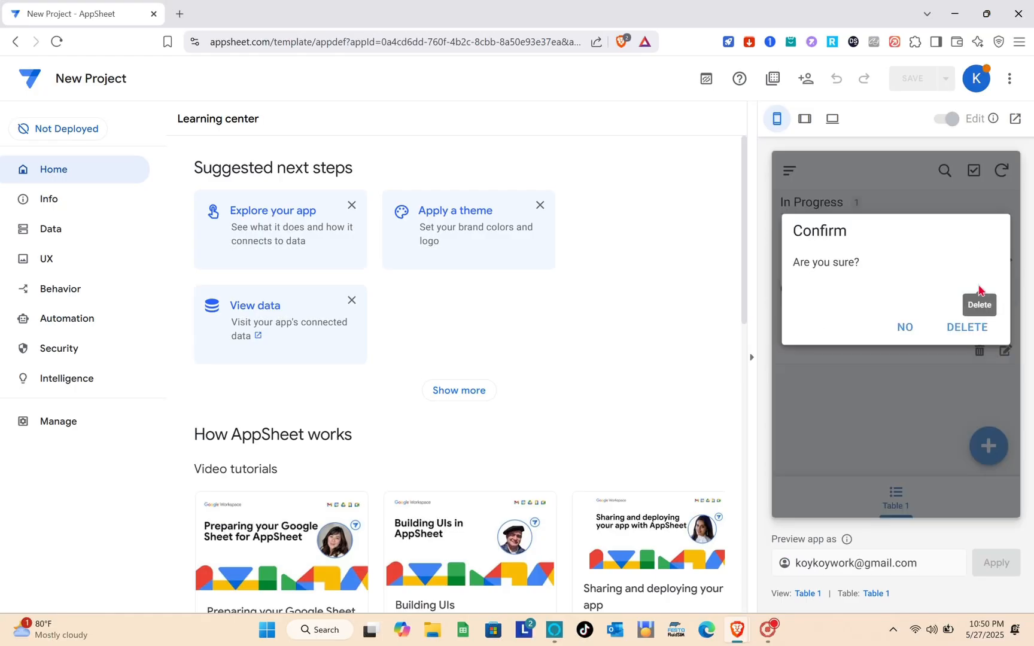
pyautogui.click(976, 329)
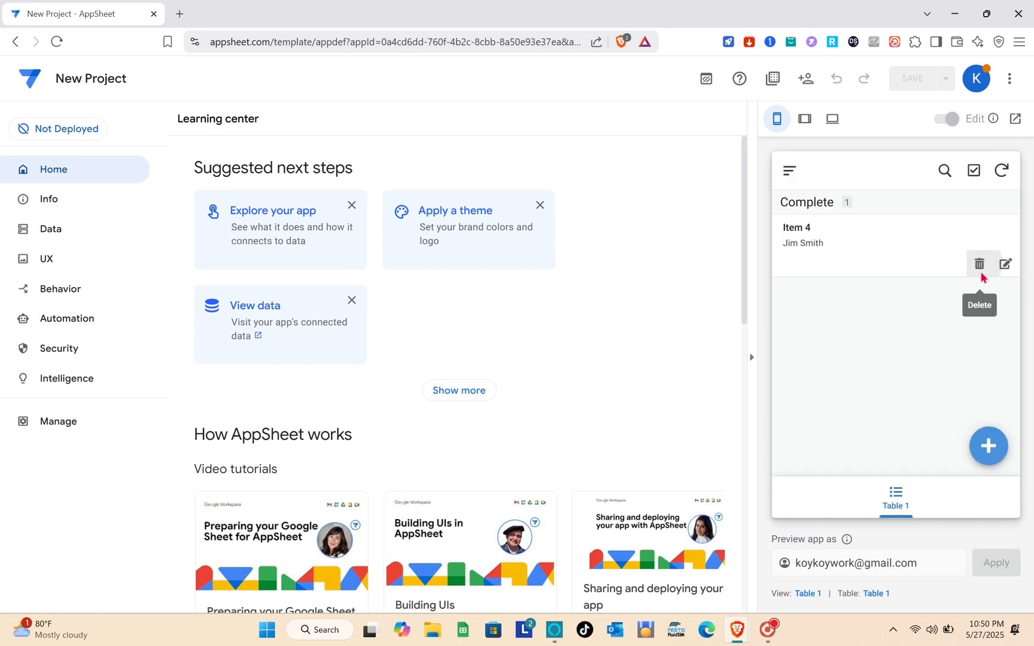
pyautogui.click(979, 264)
pyautogui.click(960, 340)
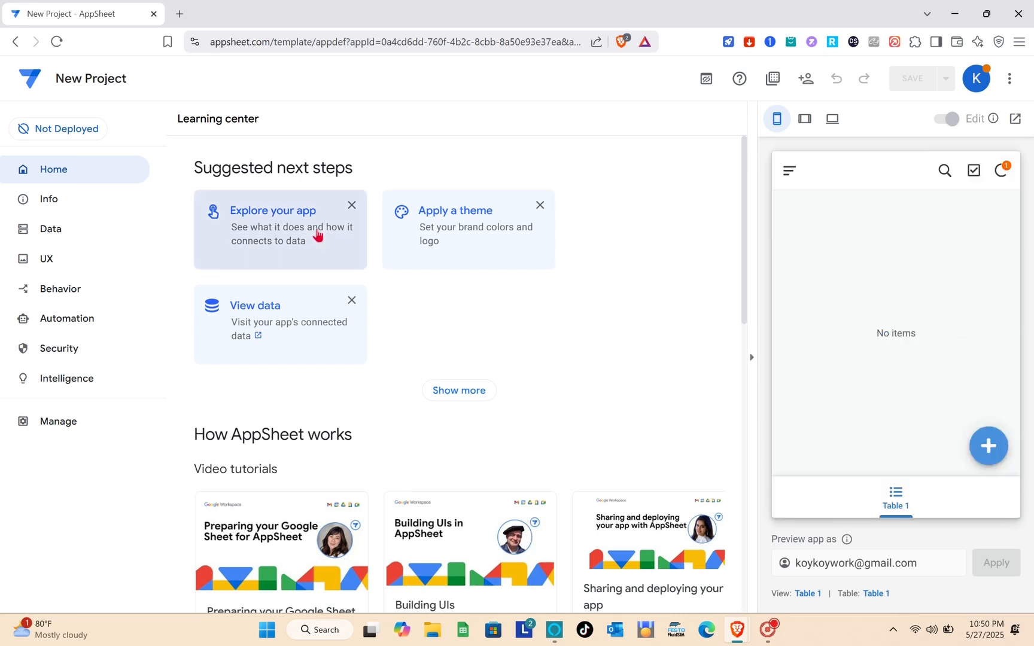
# Look through the app's Info, Data and UX sections and return to the data tables.
pyautogui.click(58, 198)
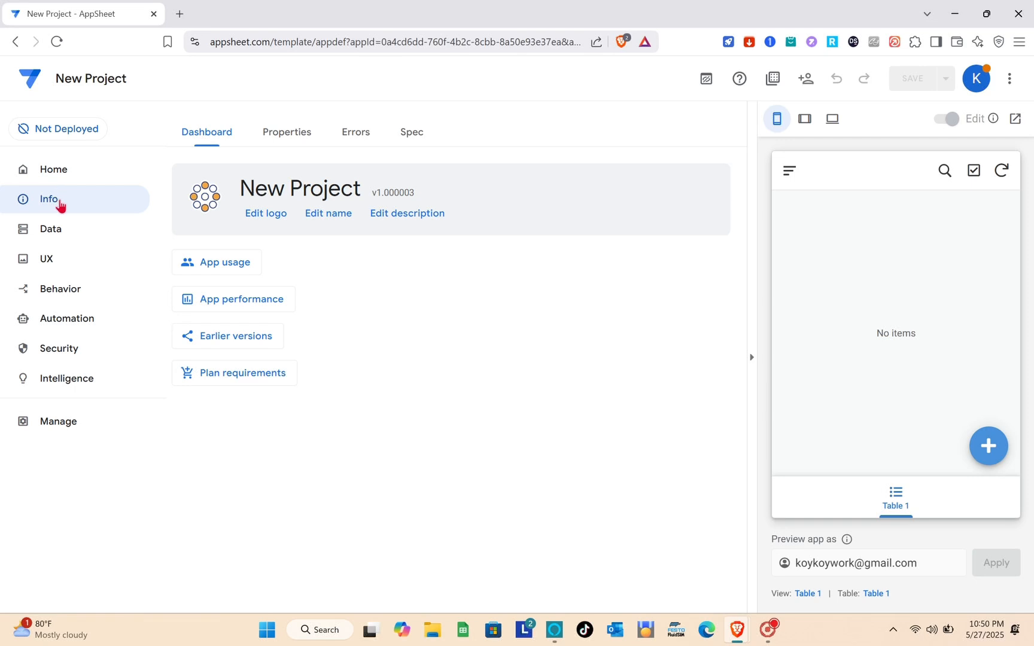
pyautogui.click(64, 230)
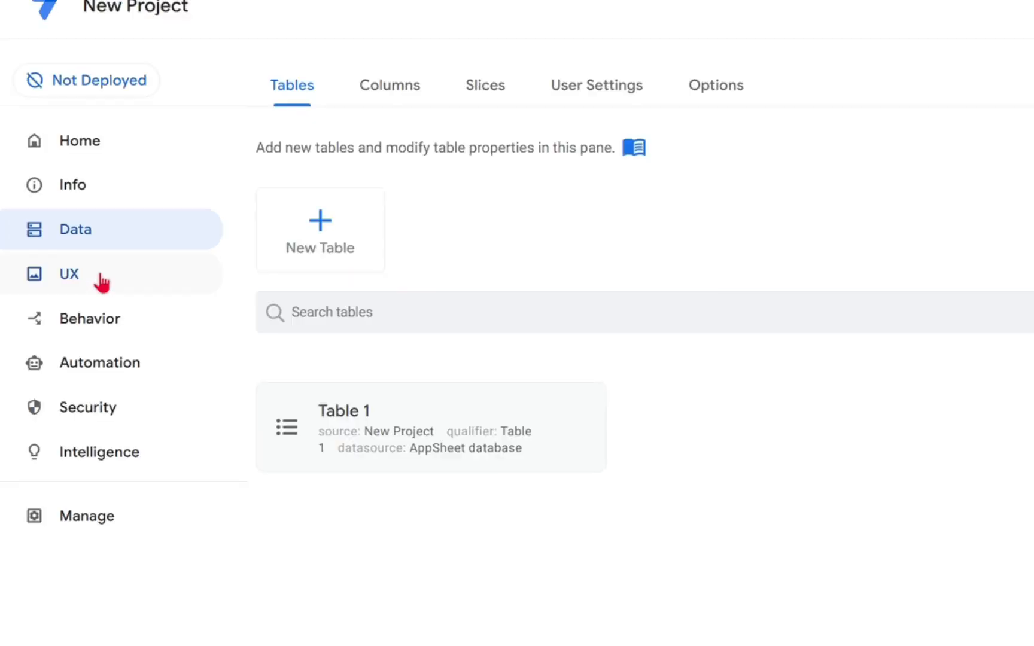
pyautogui.click(102, 282)
pyautogui.click(113, 230)
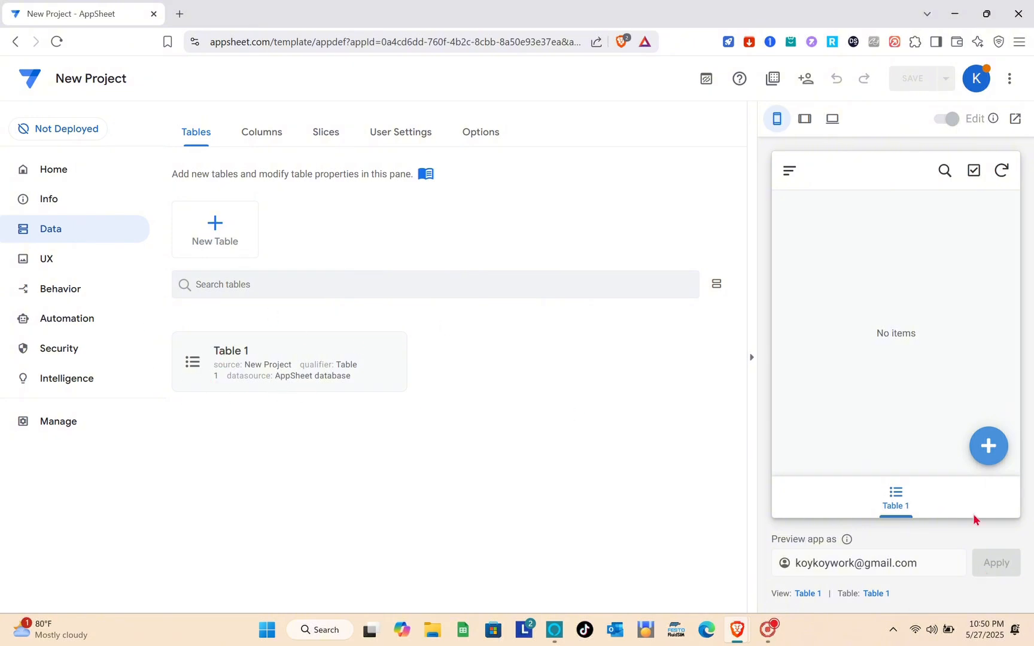
# Try to add a table from a new AppSheet database, naming both the database and the table DAY 1.
pyautogui.click(232, 244)
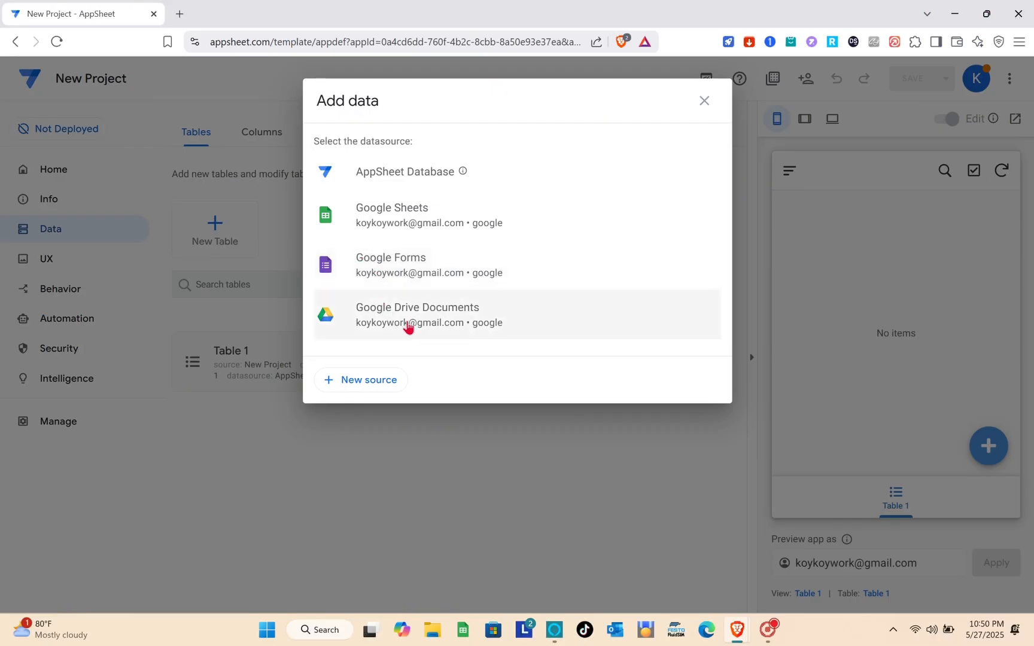
pyautogui.click(400, 183)
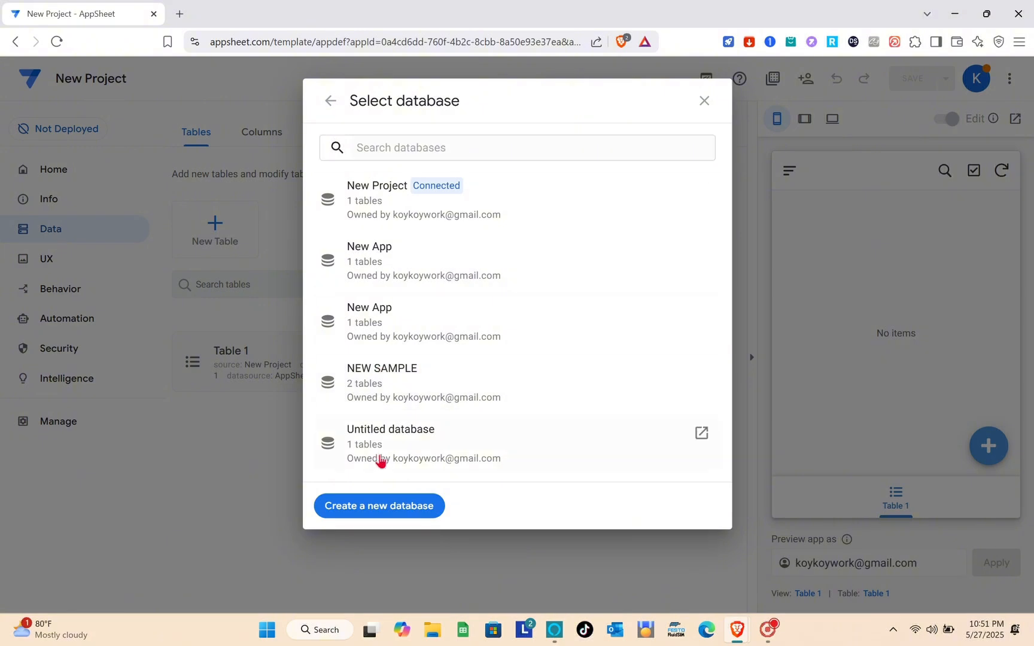
pyautogui.click(396, 505)
pyautogui.click(401, 155)
pyautogui.press('capslock')
pyautogui.write('DAY')
pyautogui.write(' `')
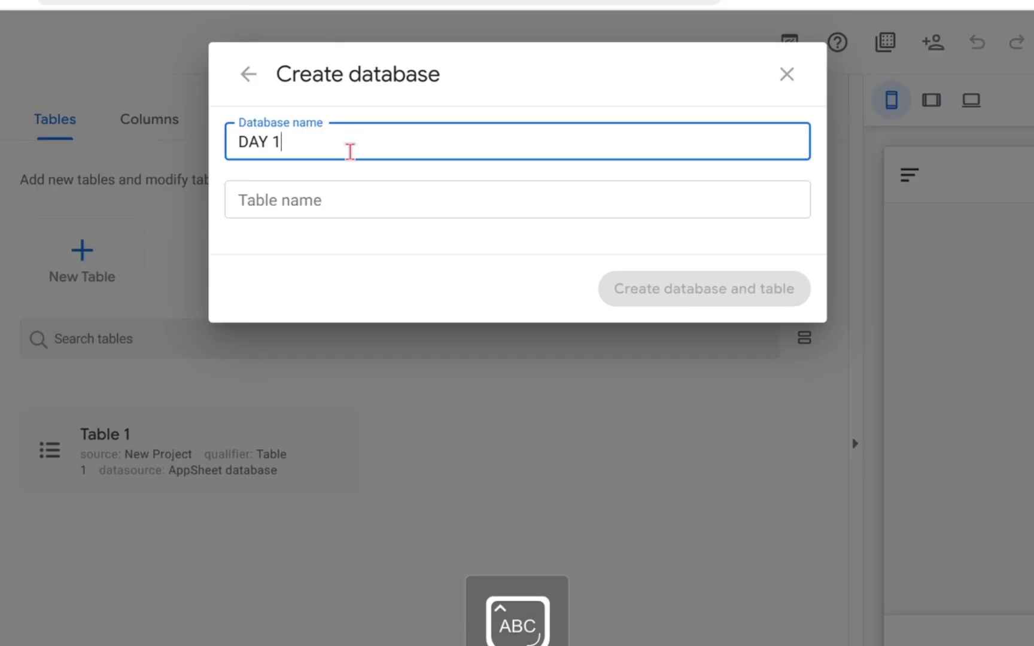
pyautogui.click(353, 198)
pyautogui.write('DAY 1')
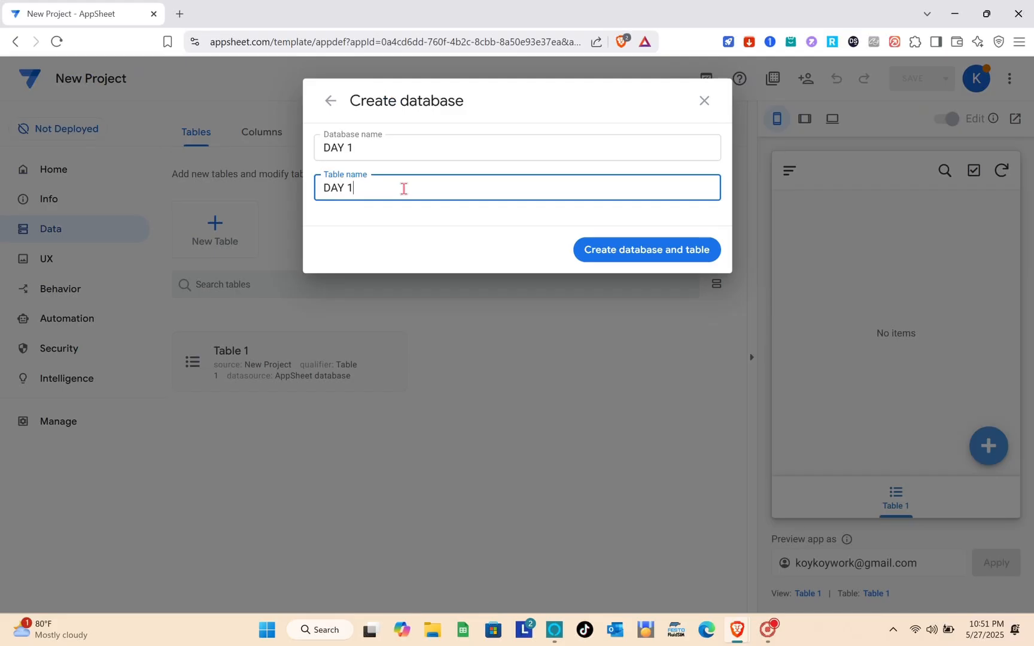
pyautogui.click(640, 254)
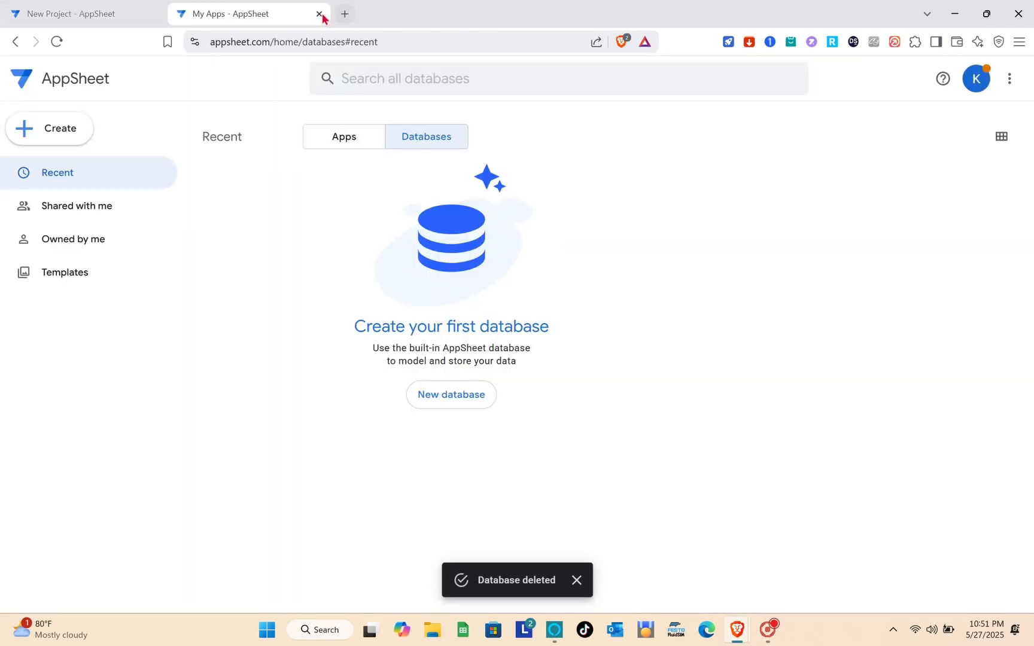
# Return to the New Project editor and add a table from a new AppSheet database, naming both the database and the table DAY 1.
pyautogui.click(319, 13)
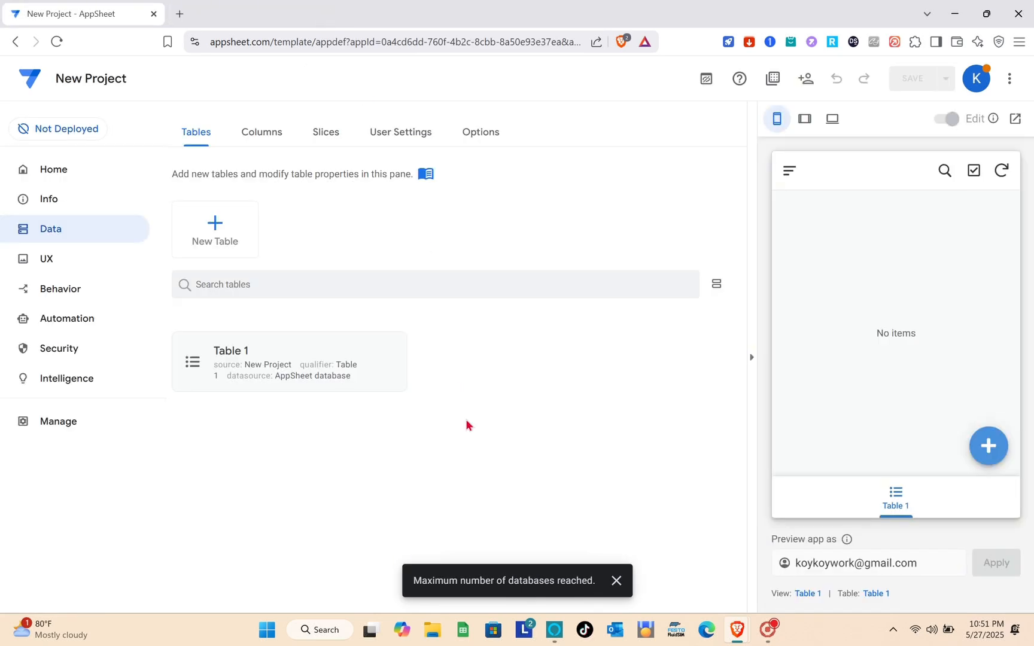
pyautogui.click(233, 230)
pyautogui.click(418, 180)
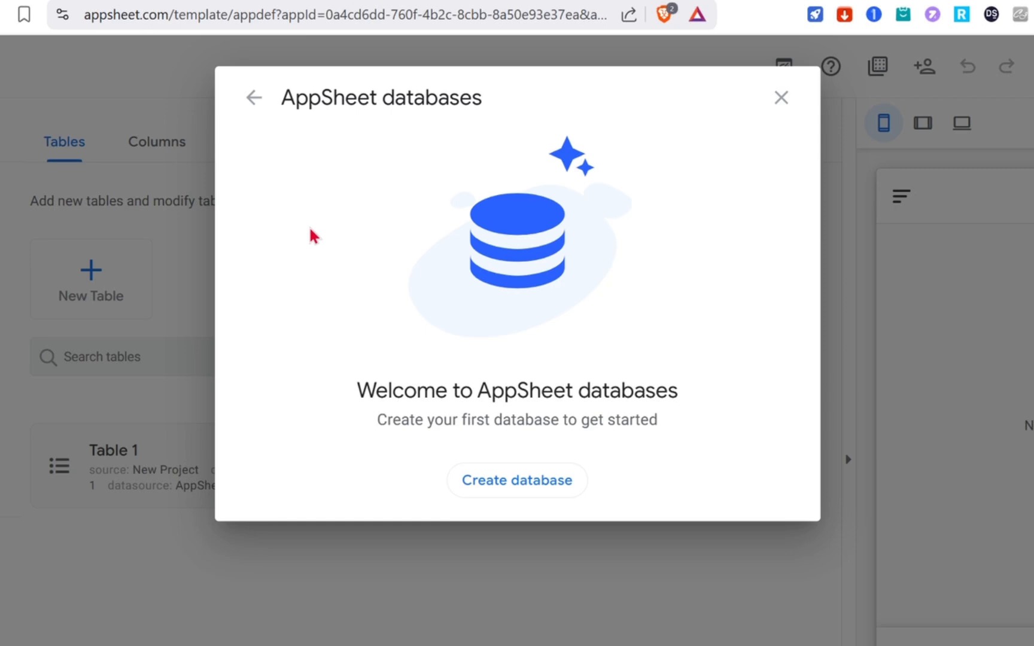
pyautogui.click(529, 484)
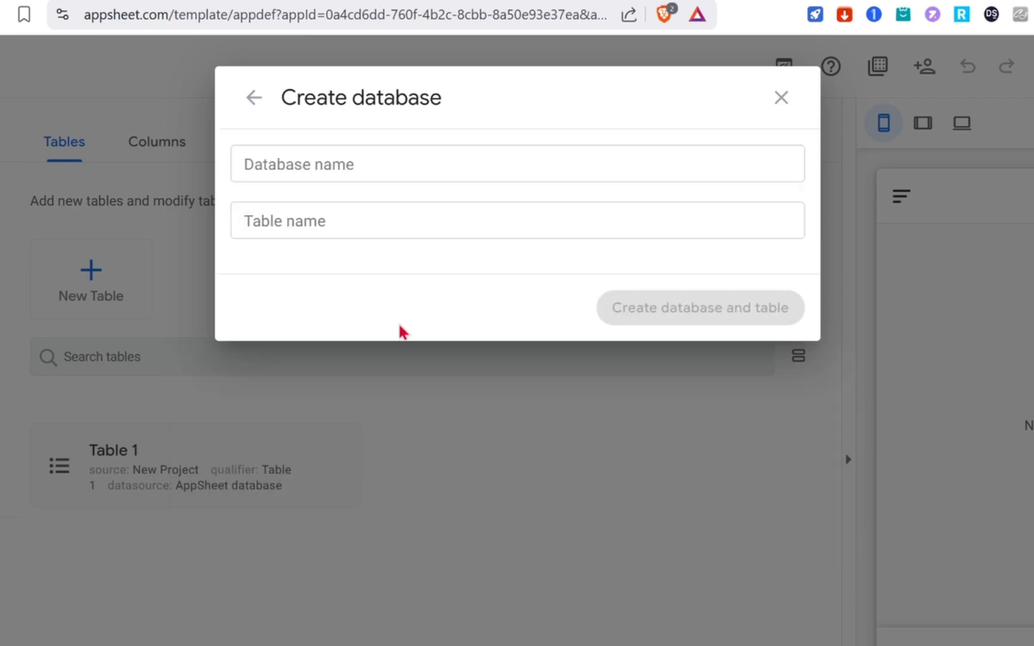
pyautogui.click(295, 155)
pyautogui.press('capslock')
pyautogui.write('DAY')
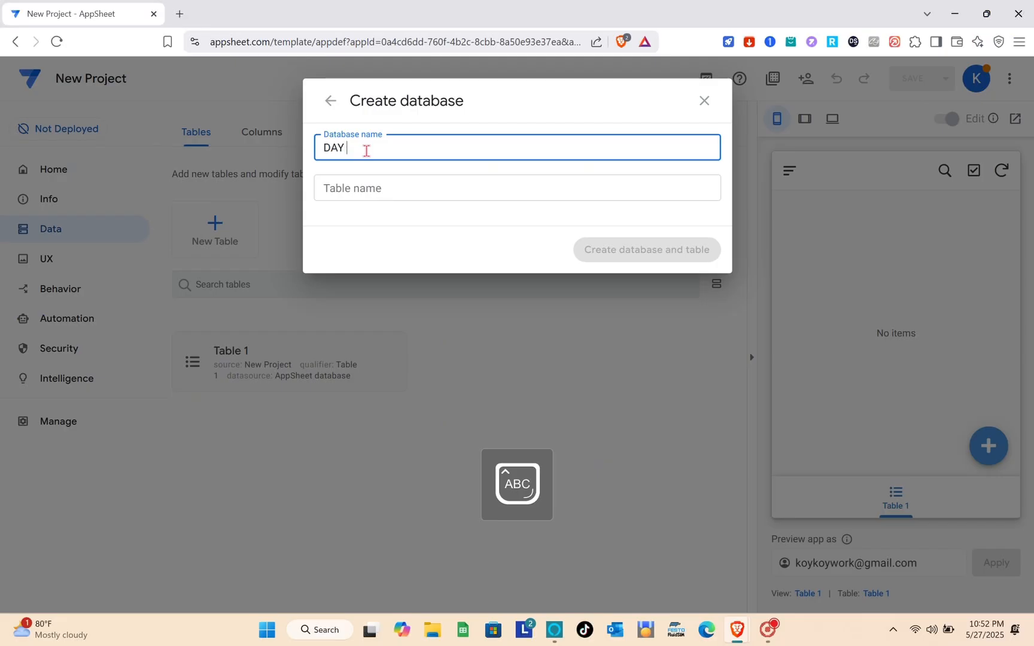
pyautogui.click(379, 182)
pyautogui.write('DAY')
pyautogui.press('capslock')
pyautogui.write('1')
pyautogui.click(606, 248)
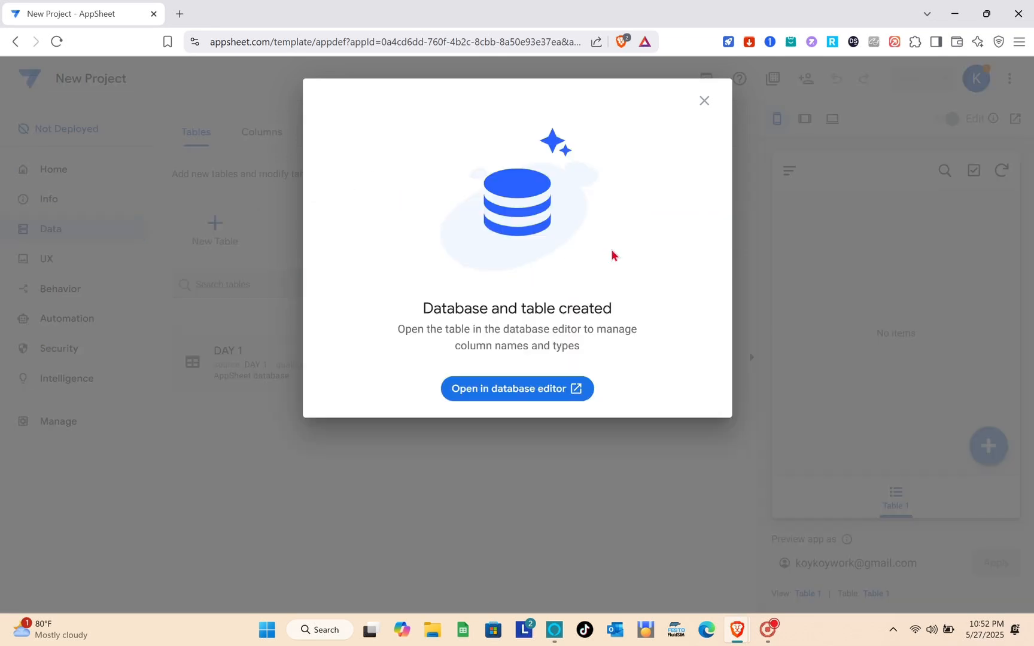
pyautogui.click(704, 101)
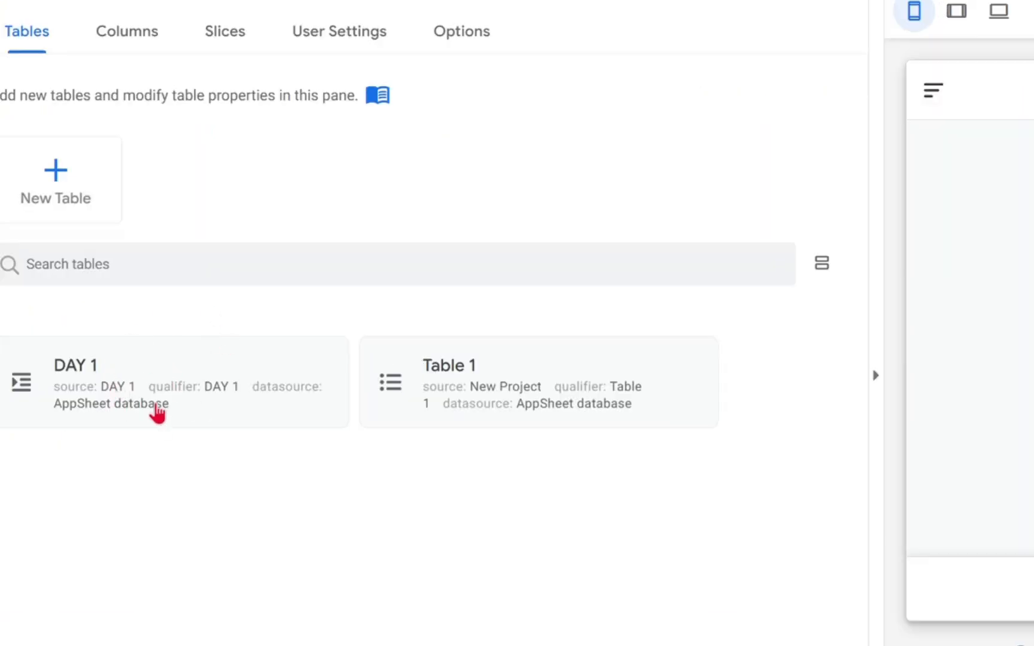
# Look through the DAY 1 table's settings and columns, the slices and the user settings, and return to the tables.
pyautogui.click(124, 387)
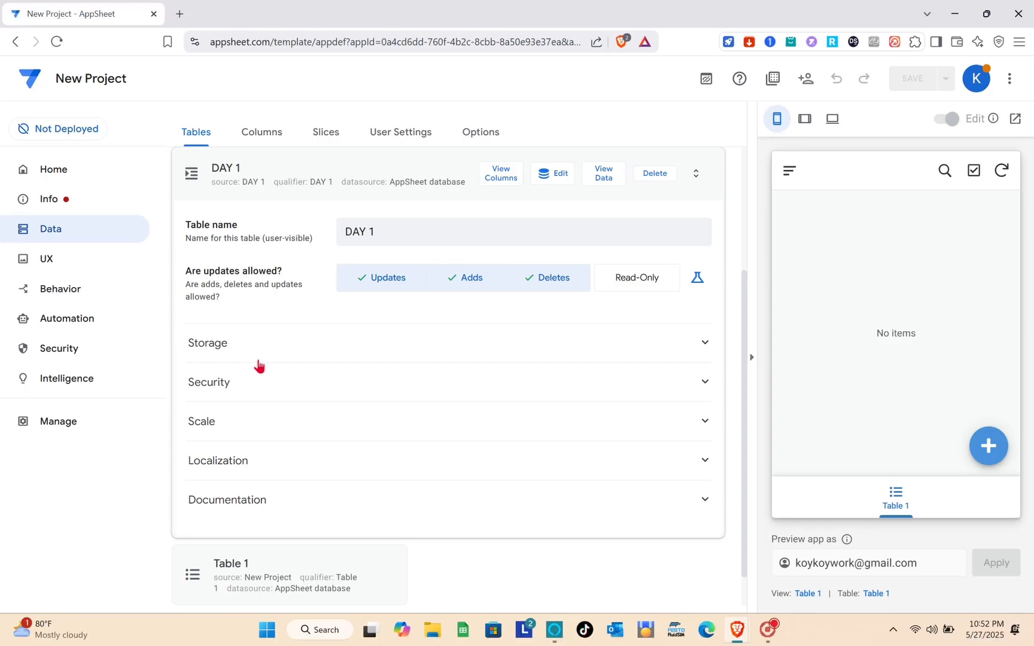
pyautogui.click(415, 237)
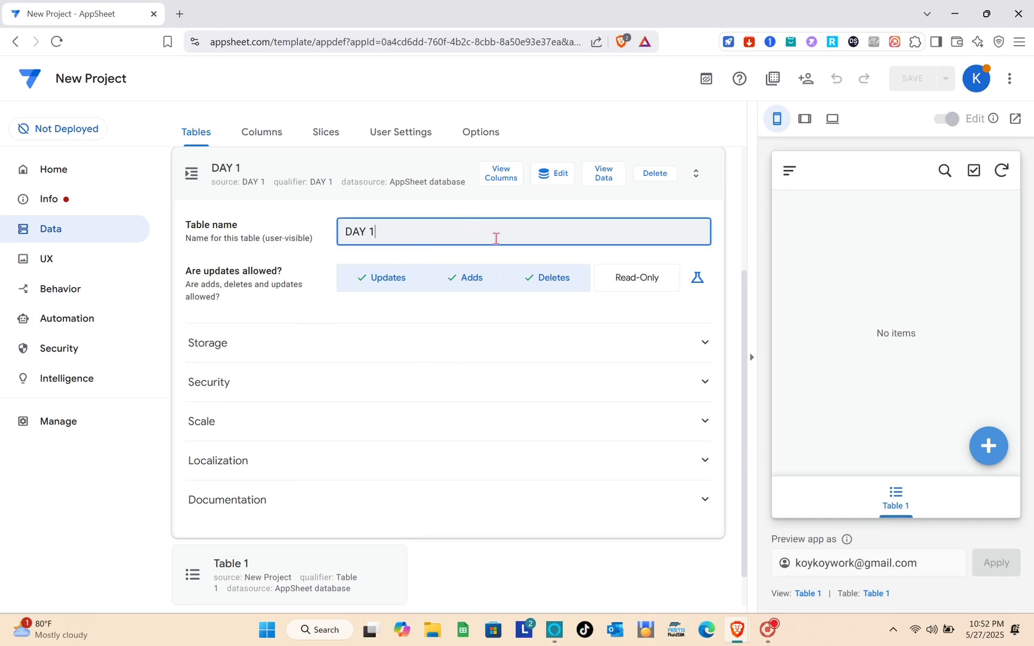
pyautogui.click(501, 180)
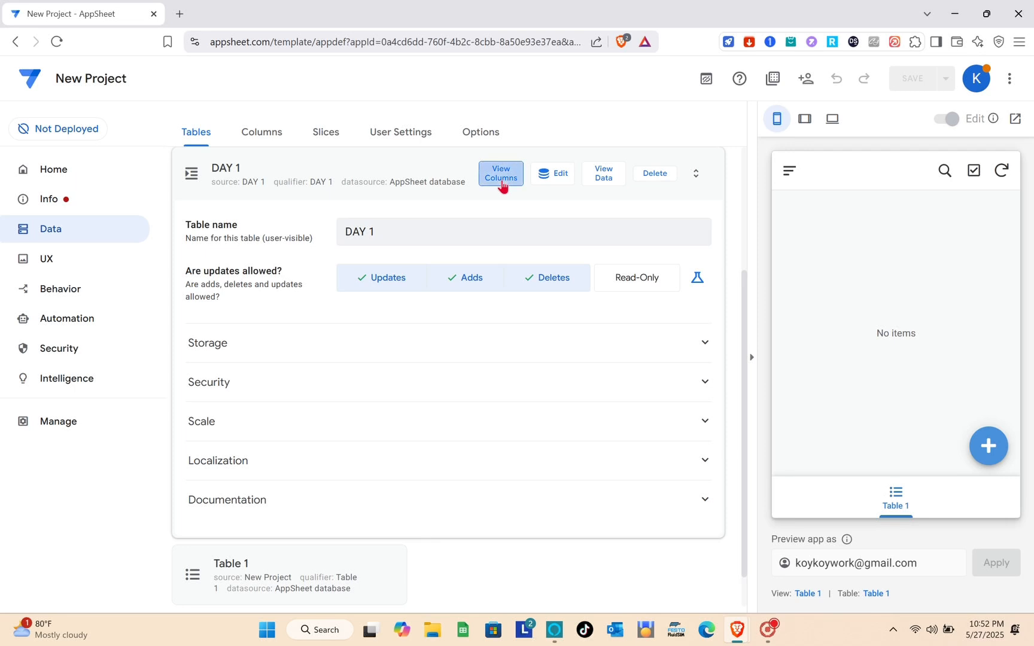
pyautogui.scroll(-1, 448, 442)
pyautogui.scroll(2, 435, 429)
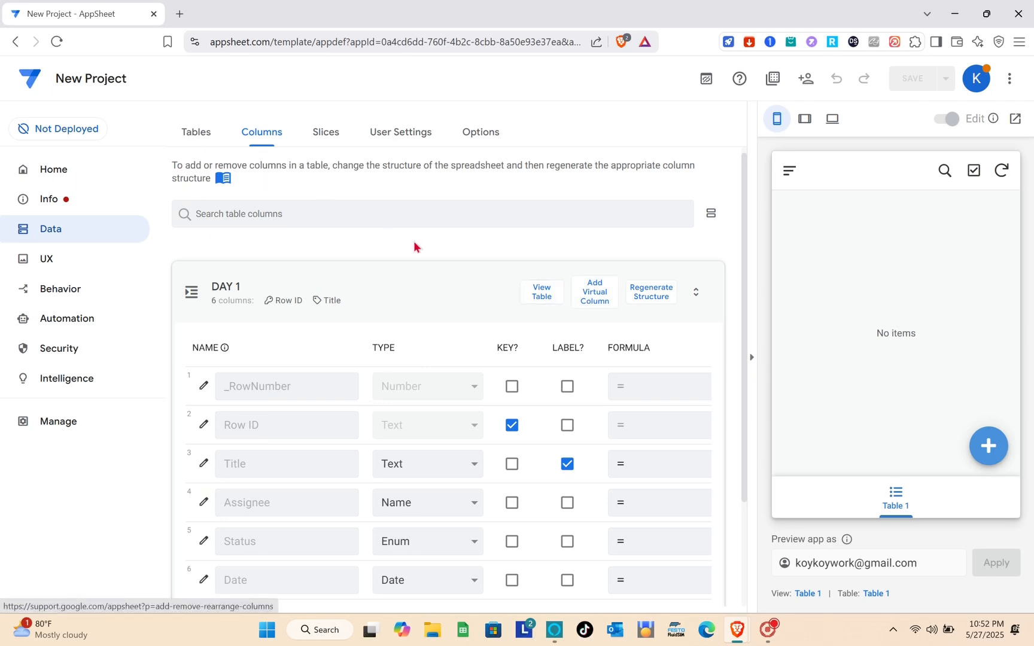
pyautogui.click(319, 139)
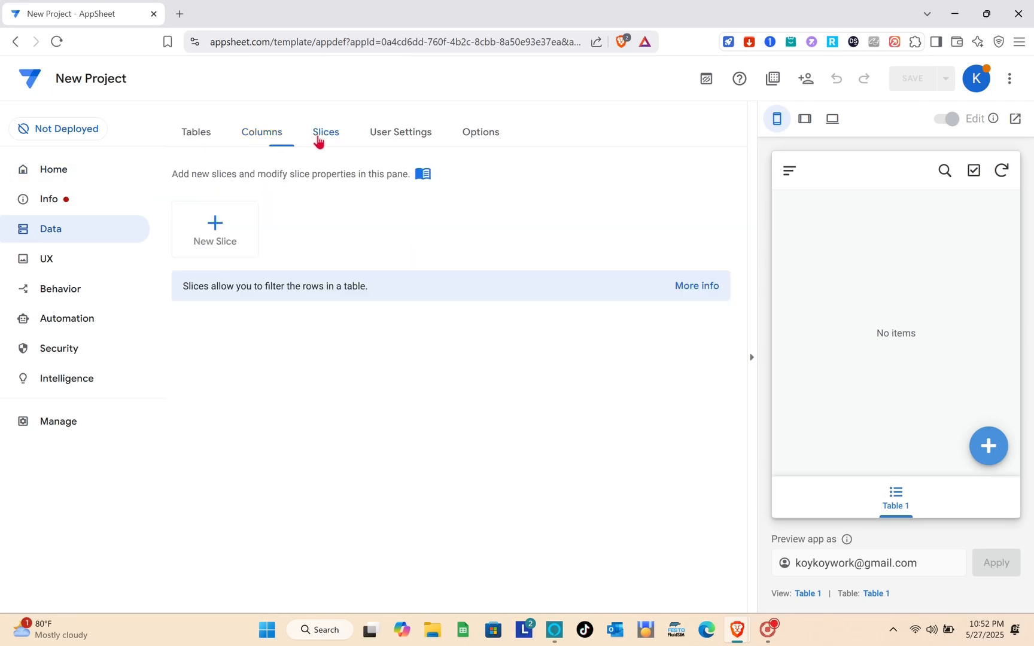
pyautogui.click(390, 136)
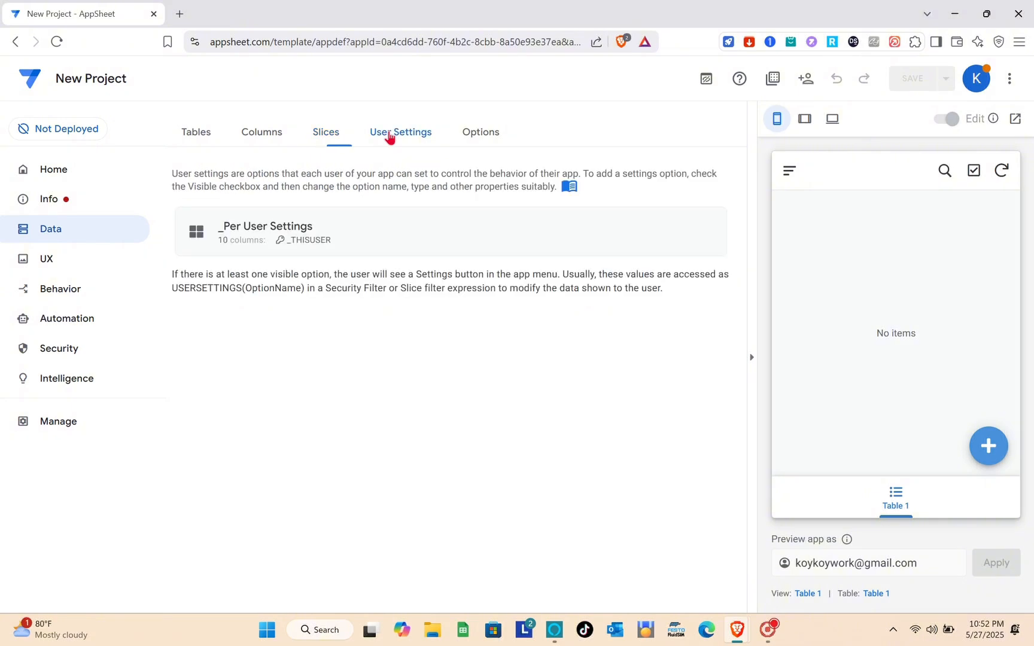
pyautogui.click(182, 146)
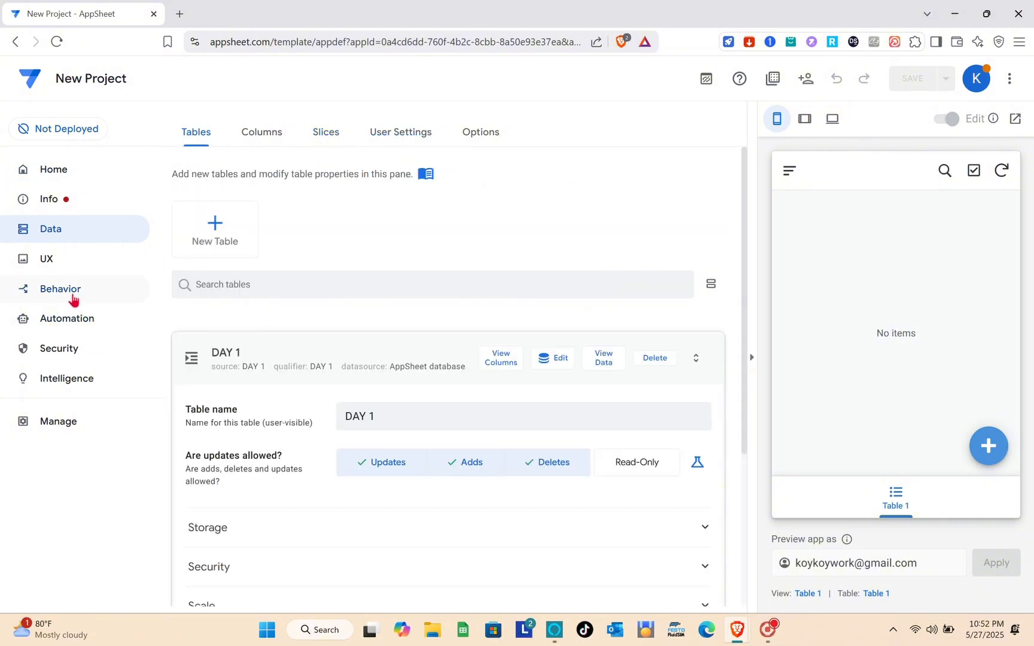
# Create a new UX view named DAY 1 and set its data source to the DAY 1 table.
pyautogui.click(63, 265)
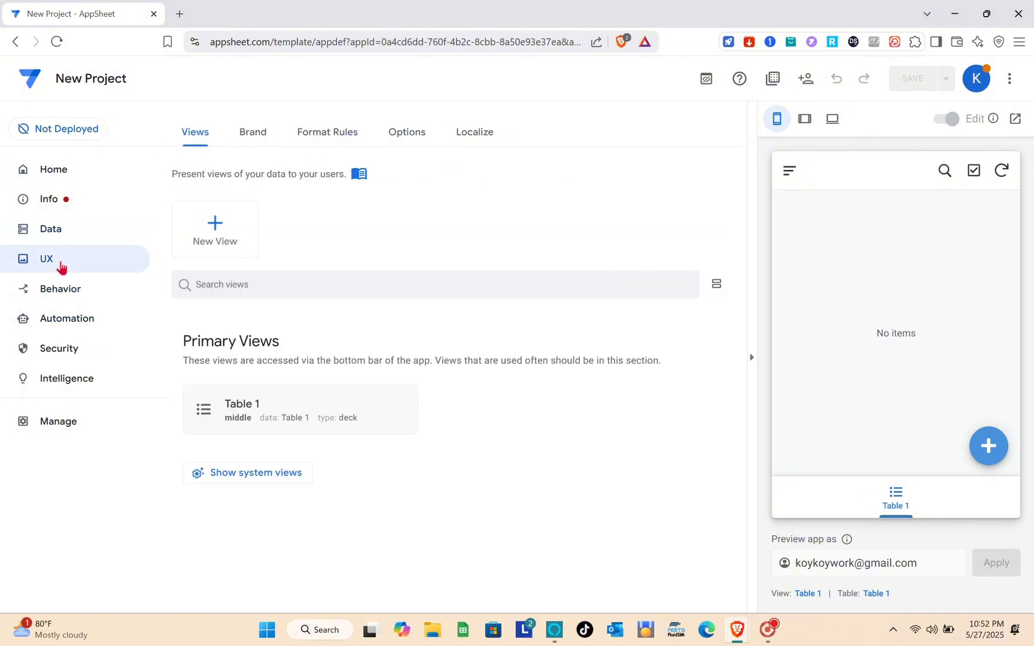
pyautogui.click(221, 238)
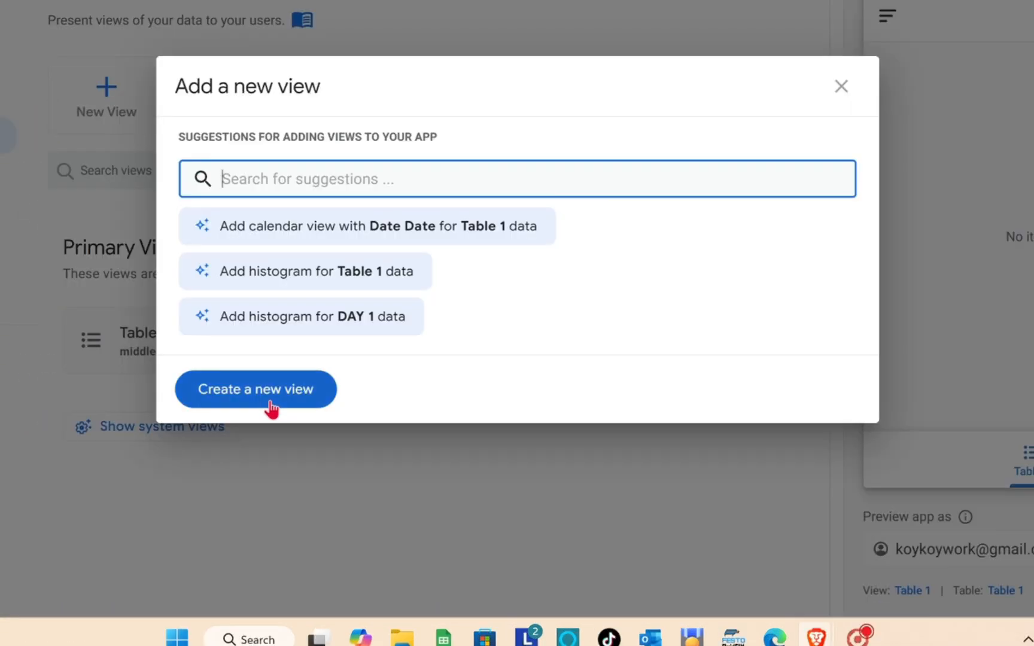
pyautogui.click(271, 402)
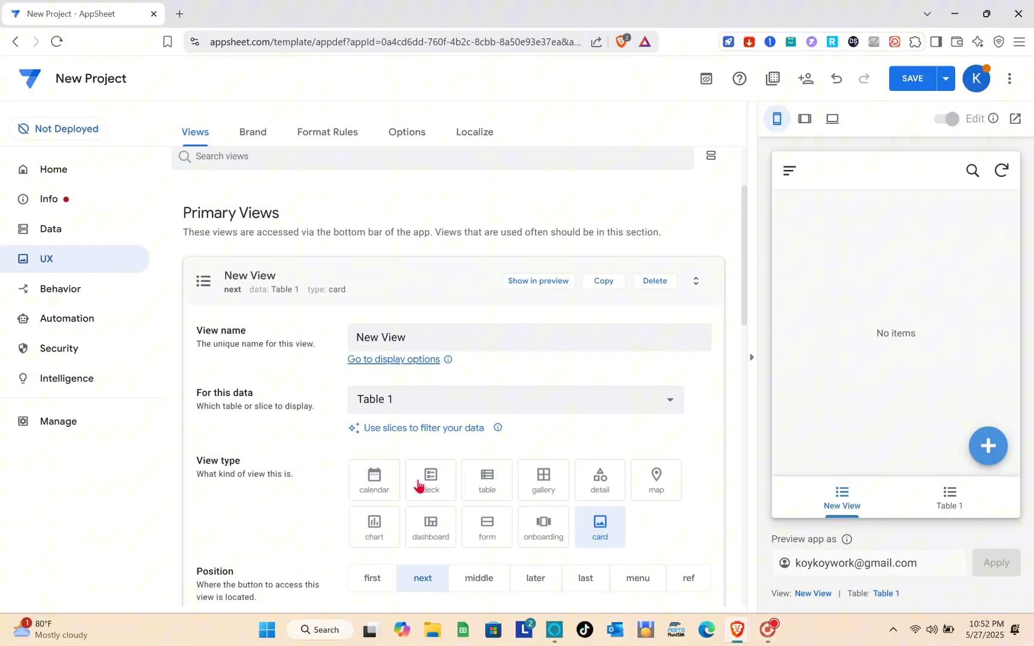
pyautogui.click(409, 414)
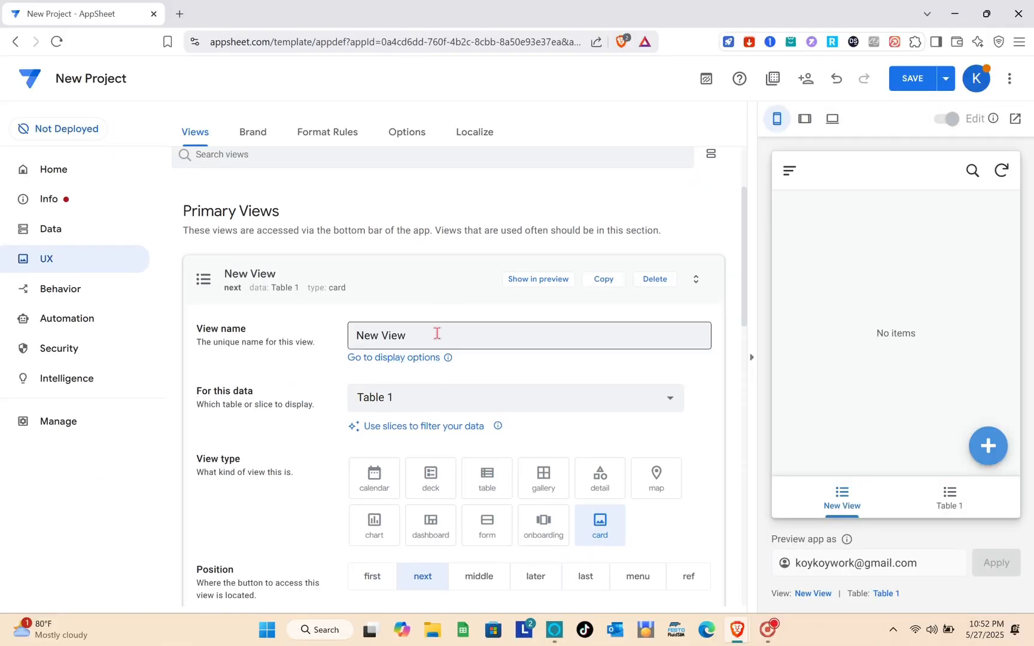
pyautogui.tripleClick(437, 334)
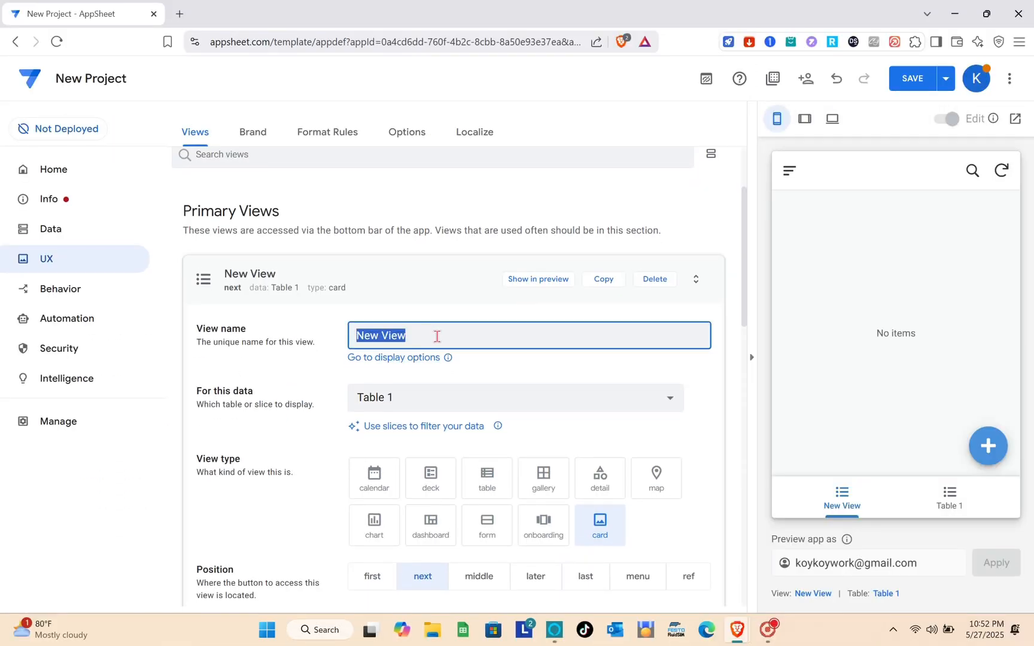
pyautogui.write('DAY 1')
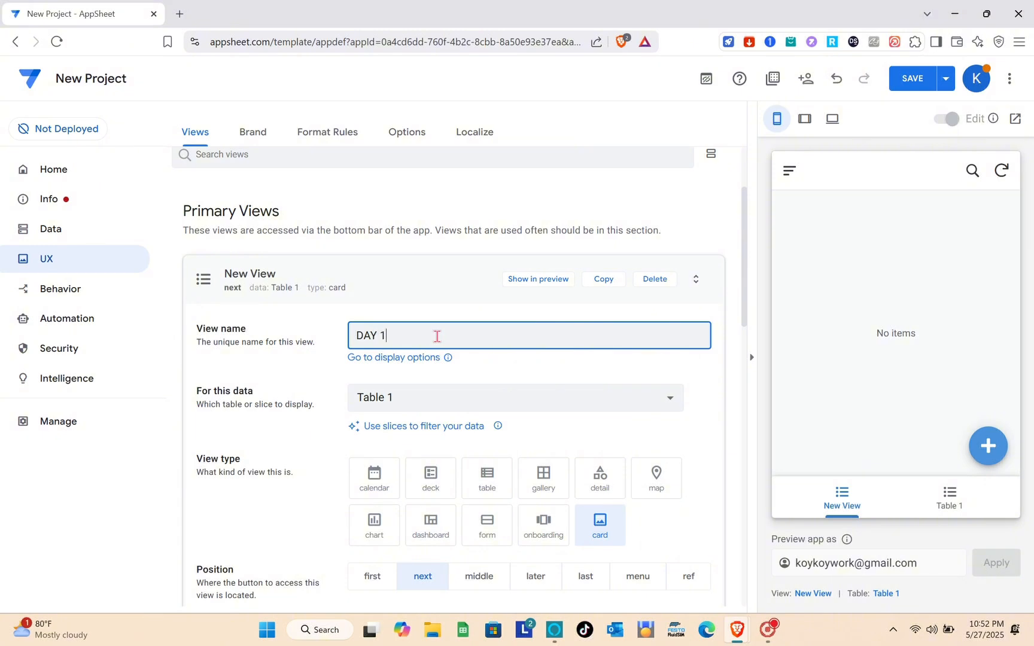
pyautogui.click(434, 400)
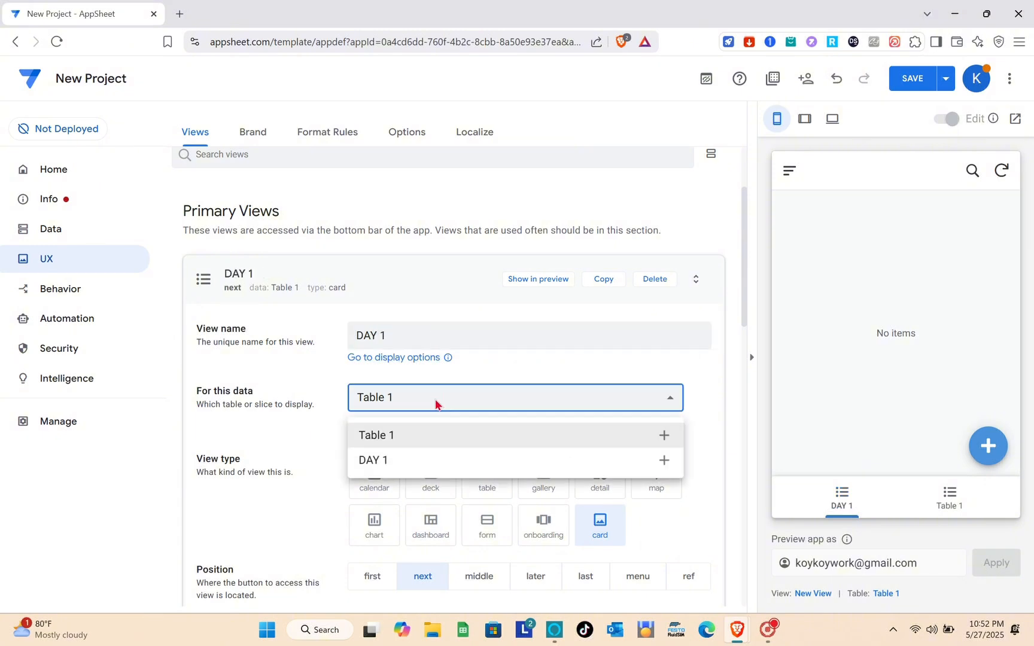
pyautogui.click(377, 352)
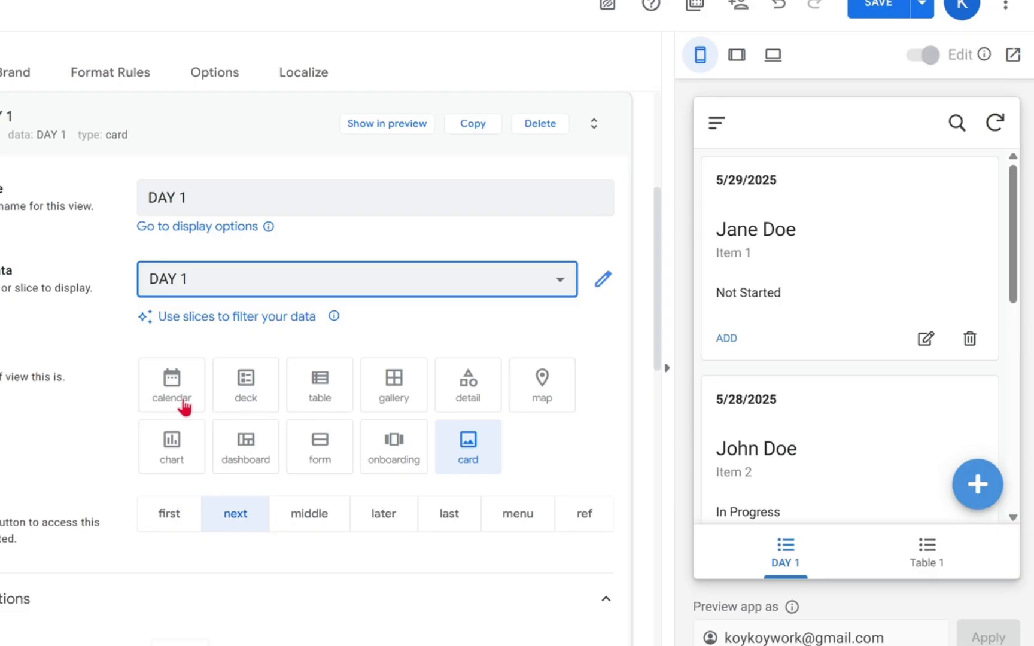
# Try the calendar and deck view types for the DAY 1 view and settle on chart.
pyautogui.click(386, 380)
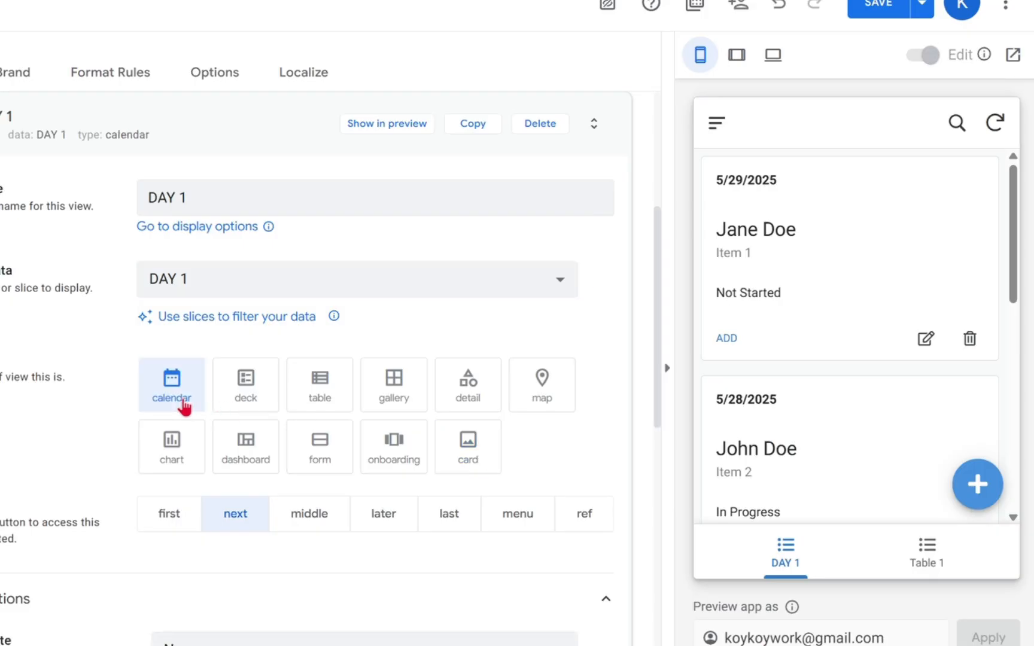
pyautogui.click(254, 396)
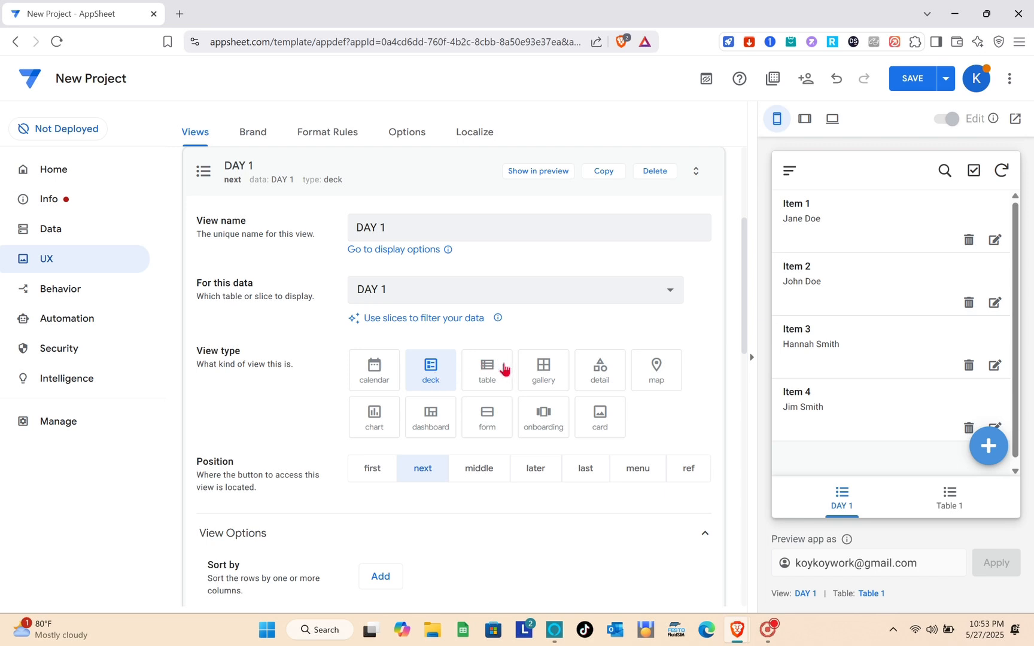
pyautogui.click(379, 432)
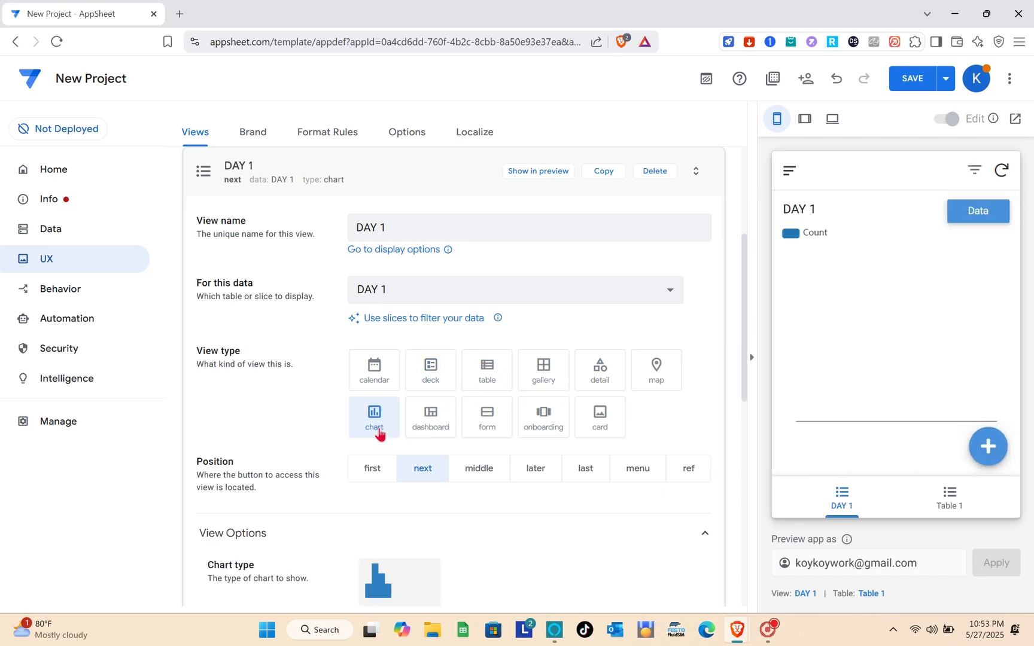
# Set the DAY 1 view's chart type to aggregate piechart.
pyautogui.scroll(-2, 461, 473)
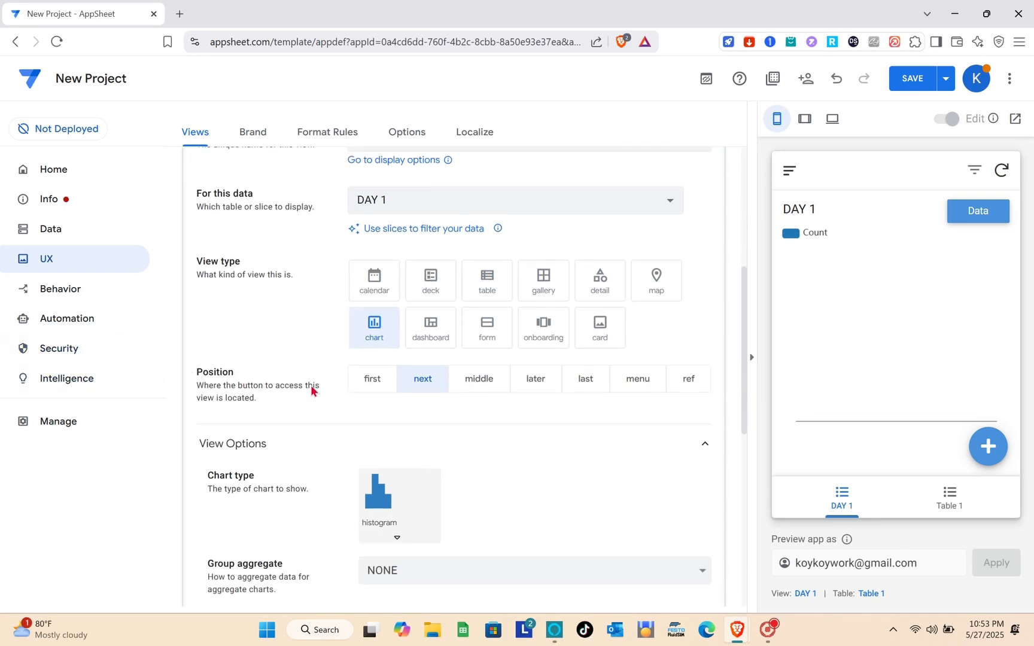
pyautogui.scroll(-2, 524, 418)
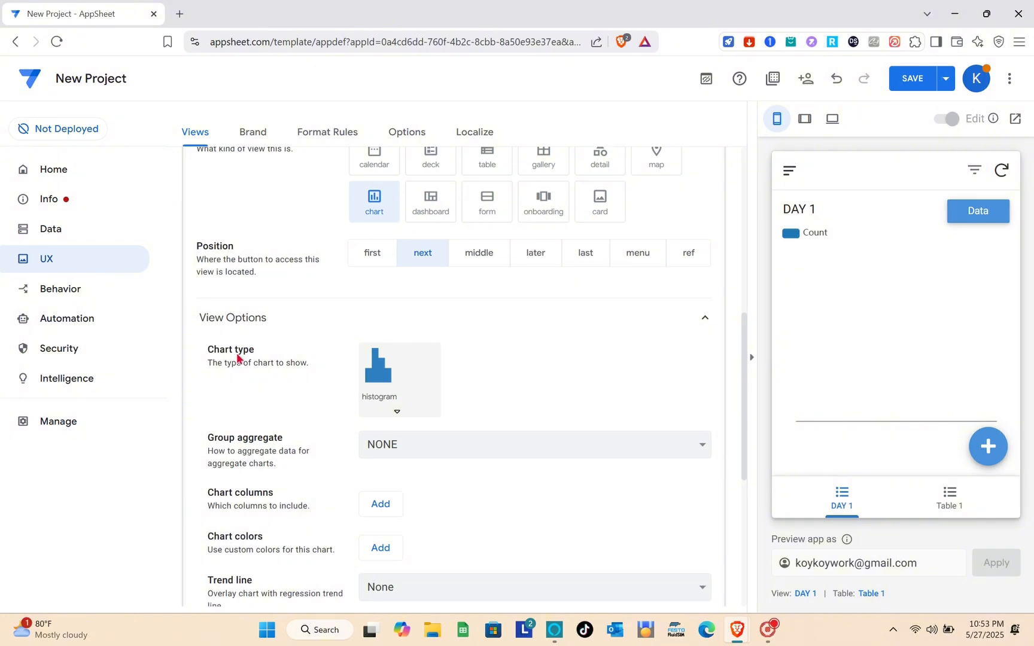
pyautogui.click(400, 414)
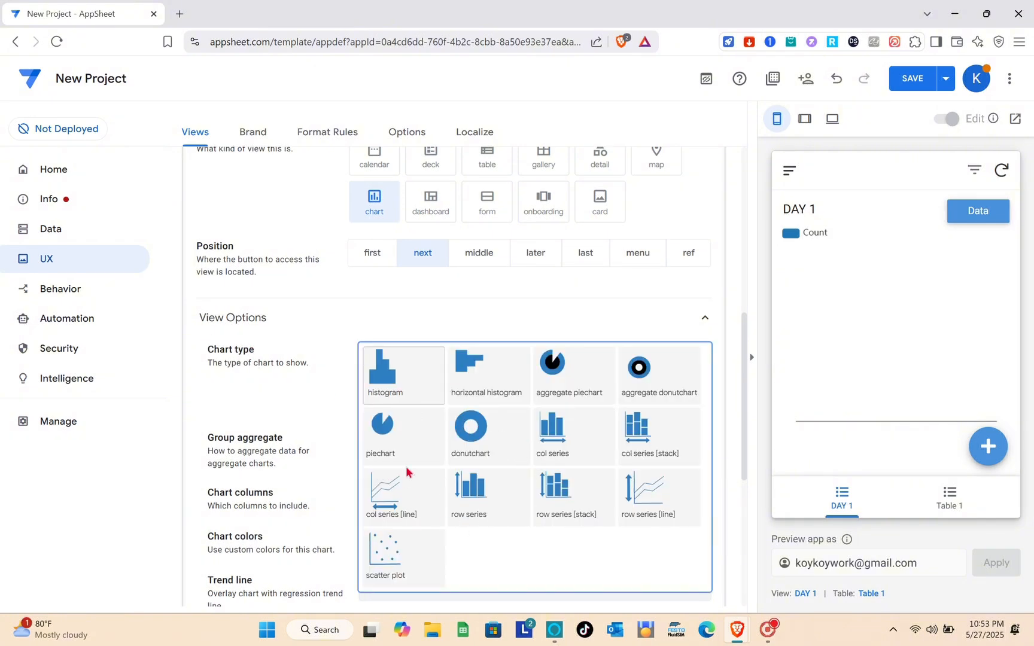
pyautogui.click(546, 393)
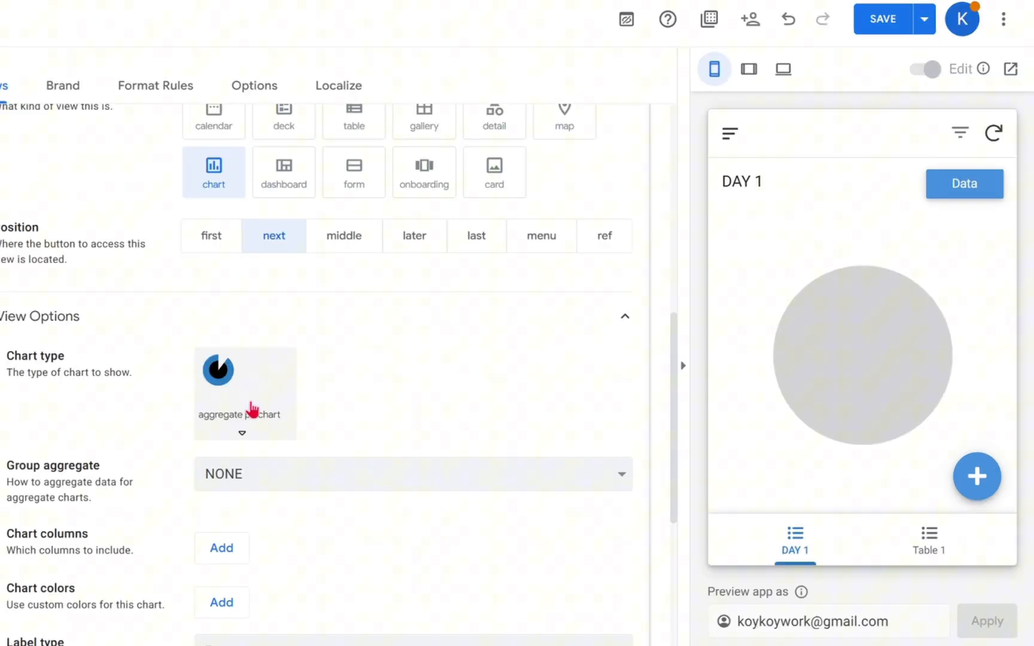
# Set the pie chart's group aggregate to COUNT.
pyautogui.scroll(-2, 410, 401)
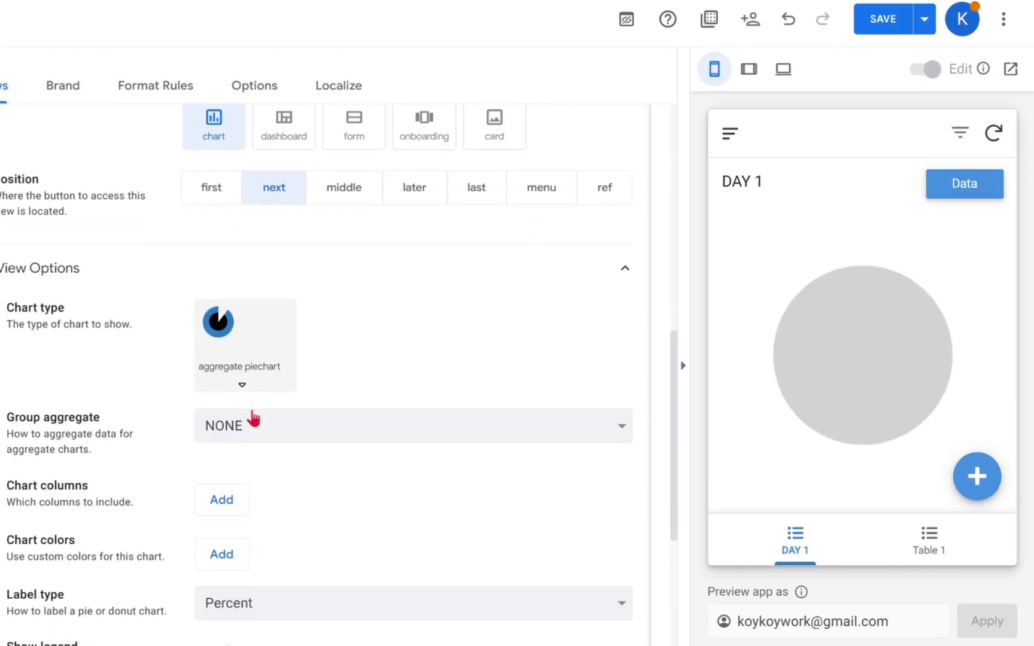
pyautogui.click(255, 360)
pyautogui.click(254, 363)
pyautogui.click(254, 359)
pyautogui.click(261, 406)
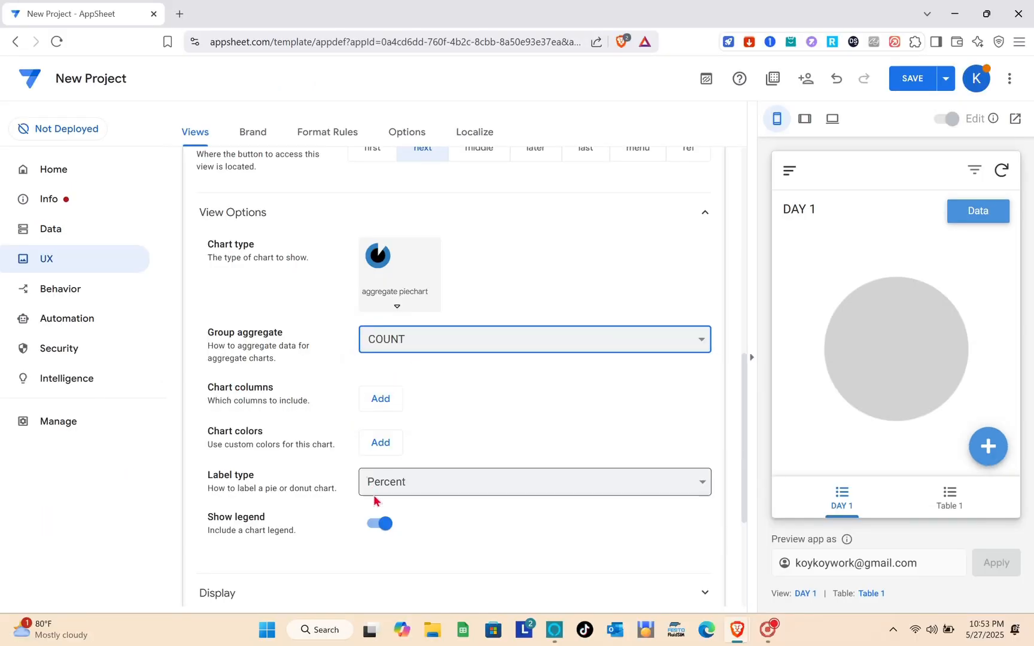
# Review the remaining chart view options and save the app.
pyautogui.scroll(-4, 374, 498)
pyautogui.scroll(4, 374, 498)
pyautogui.scroll(-2, 374, 495)
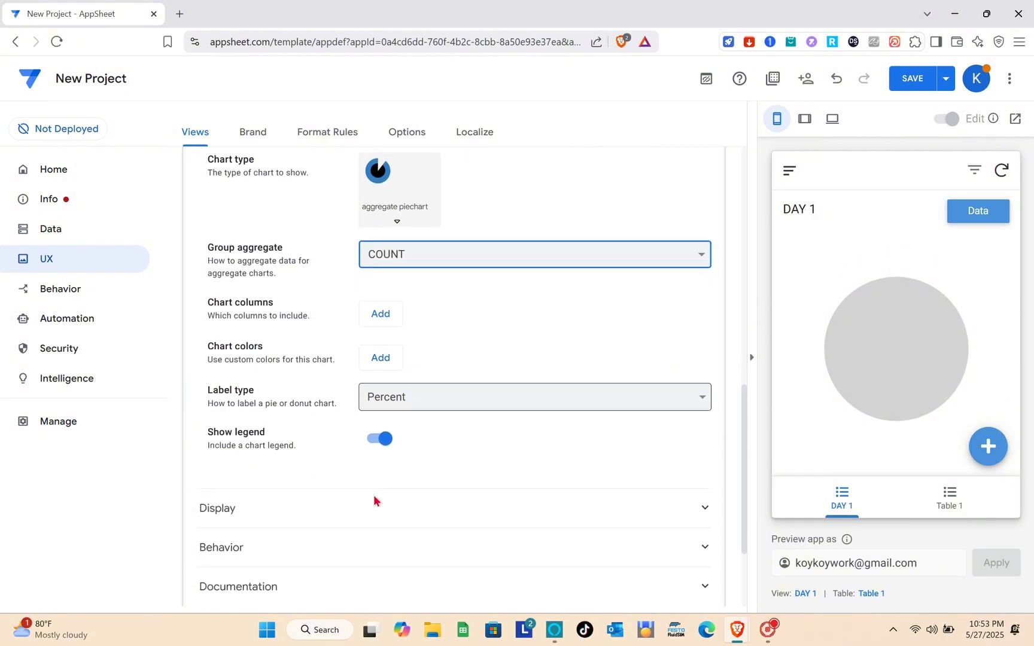
pyautogui.scroll(10, 373, 496)
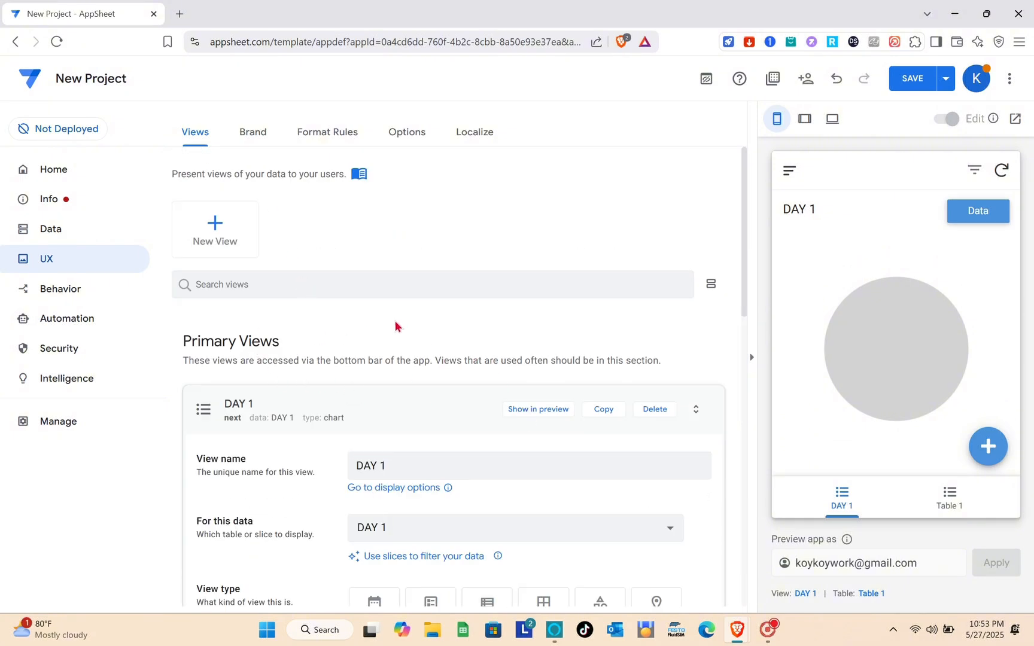
pyautogui.click(906, 90)
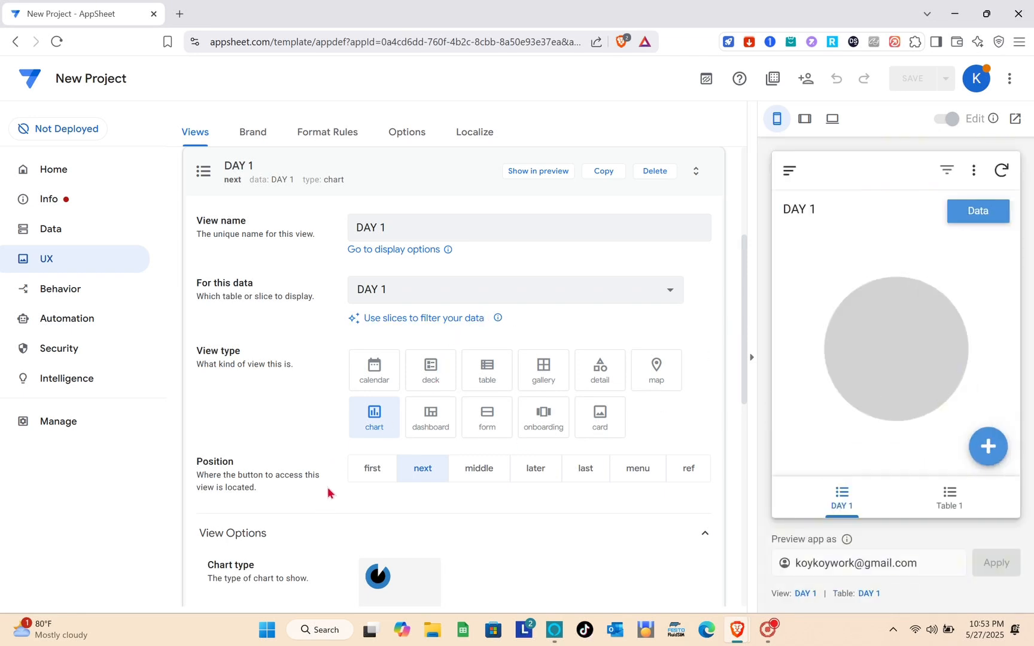
# Create a new AppSheet database named DATE with a table named DATE, and expand that table's settings.
pyautogui.click(51, 229)
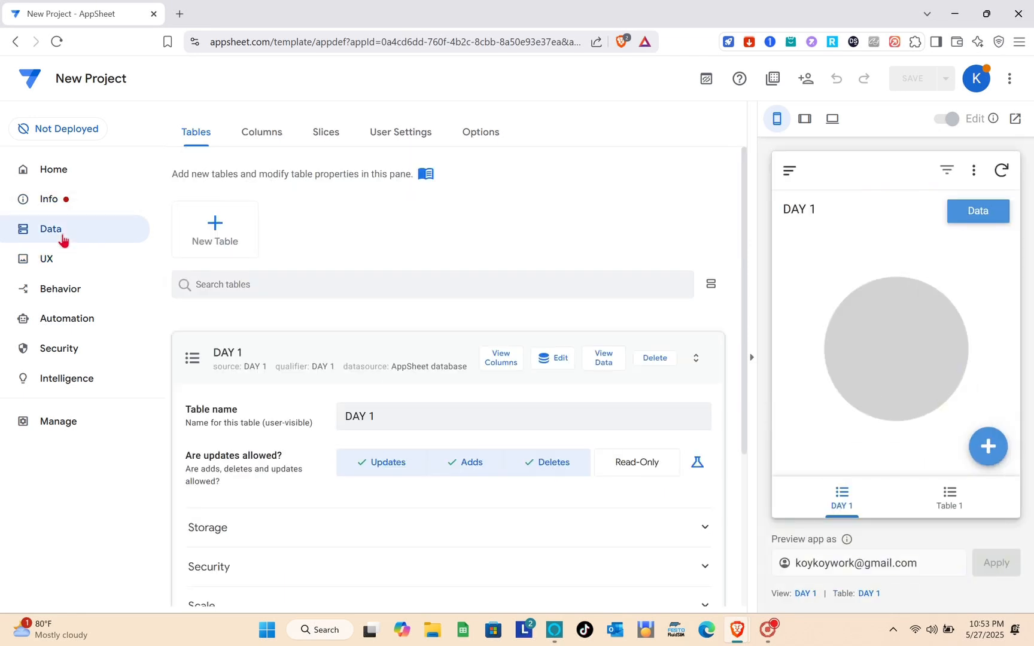
pyautogui.click(212, 242)
pyautogui.click(419, 183)
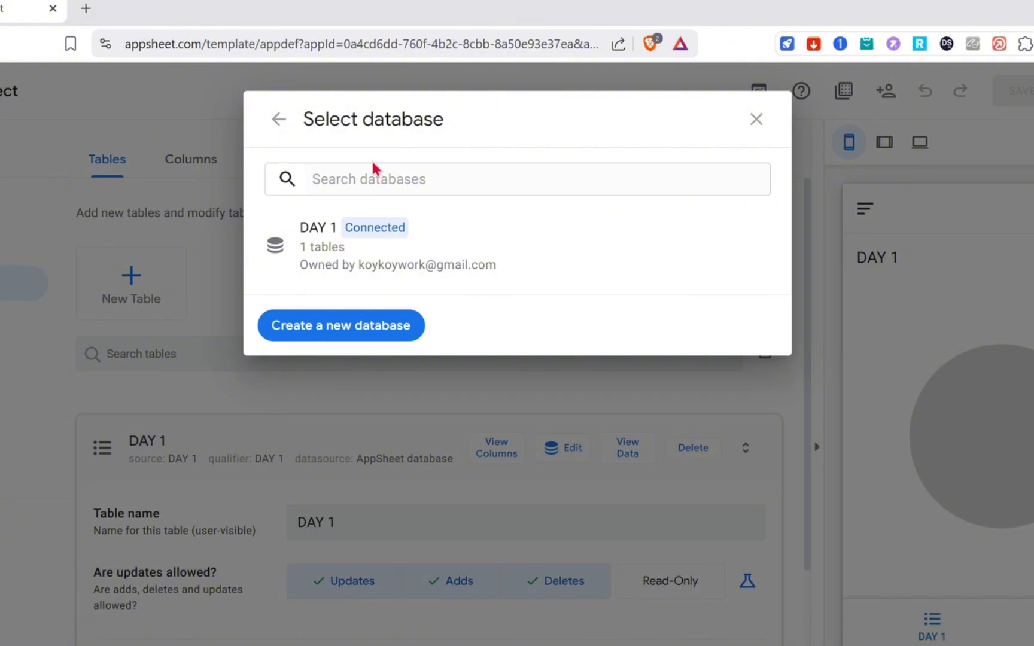
pyautogui.click(358, 335)
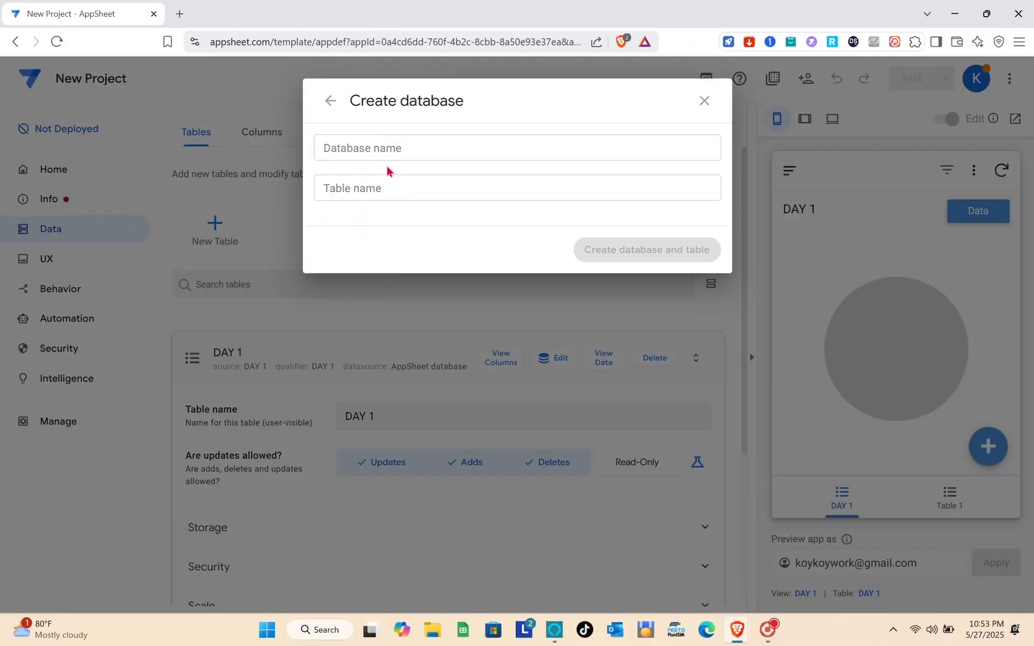
pyautogui.click(375, 147)
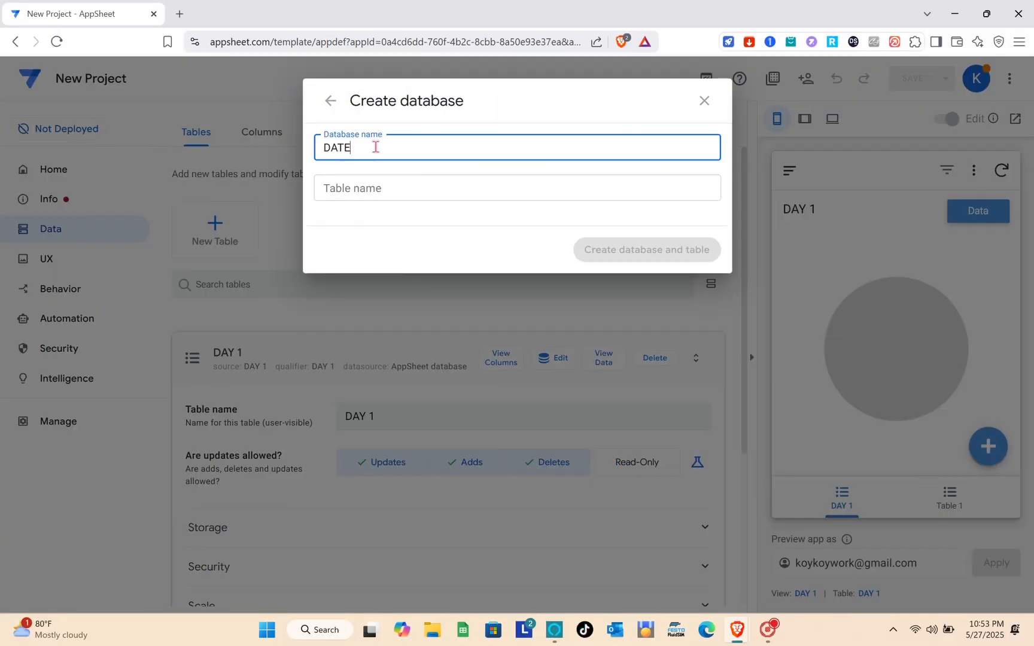
pyautogui.click(385, 183)
pyautogui.write('DATE')
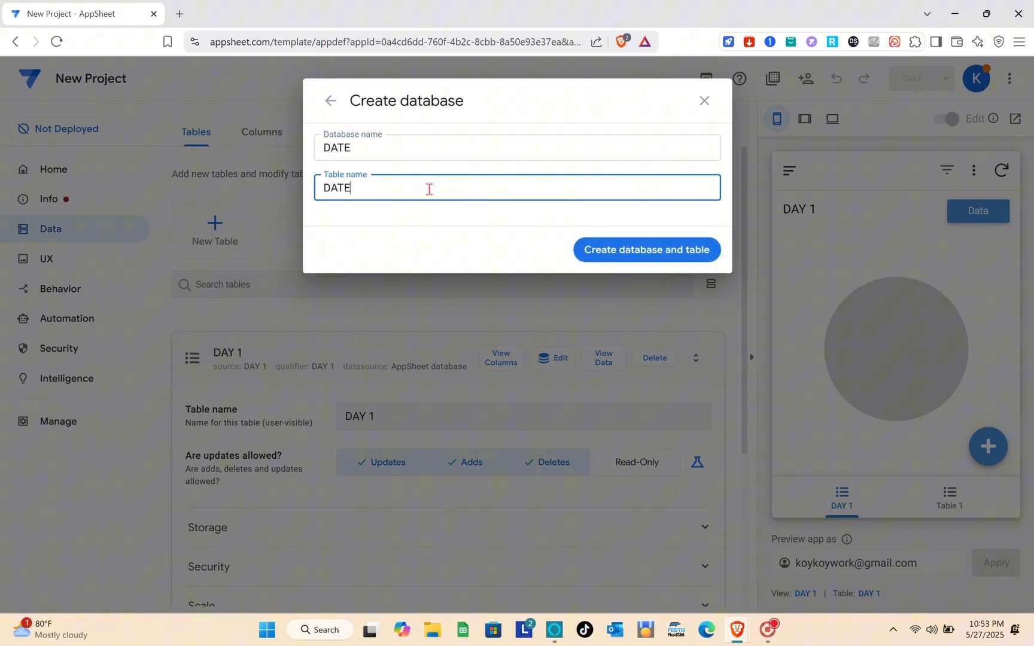
pyautogui.click(646, 255)
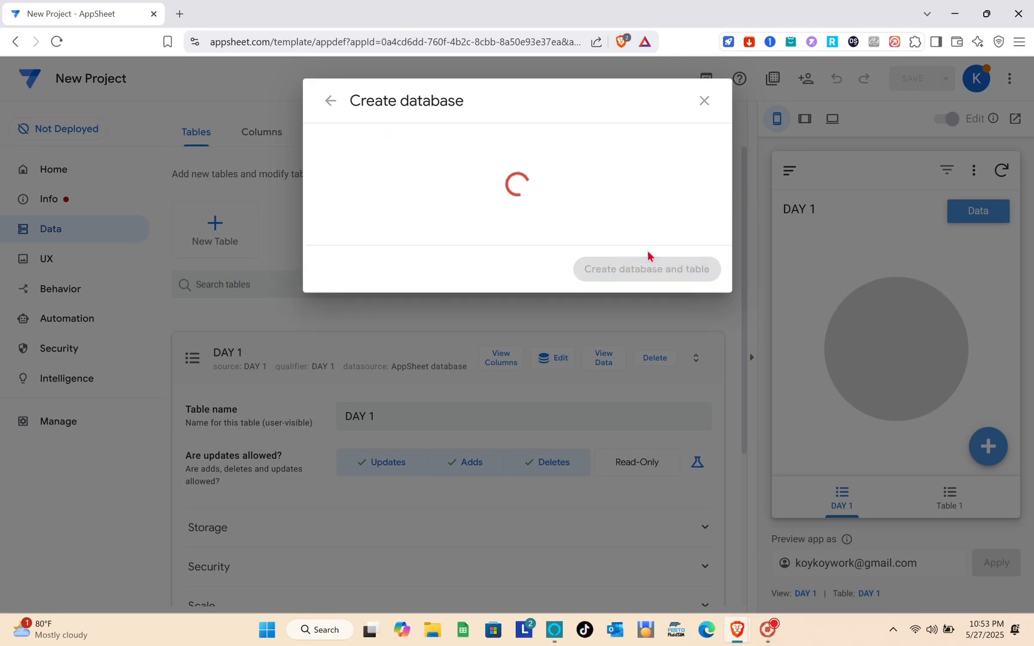
pyautogui.click(703, 101)
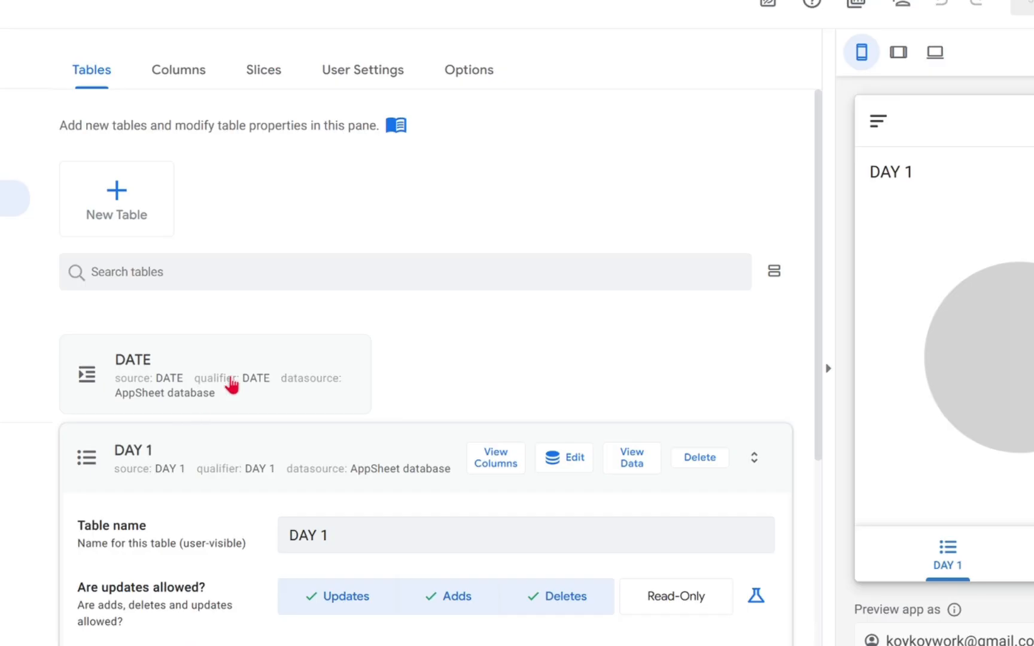
pyautogui.click(233, 386)
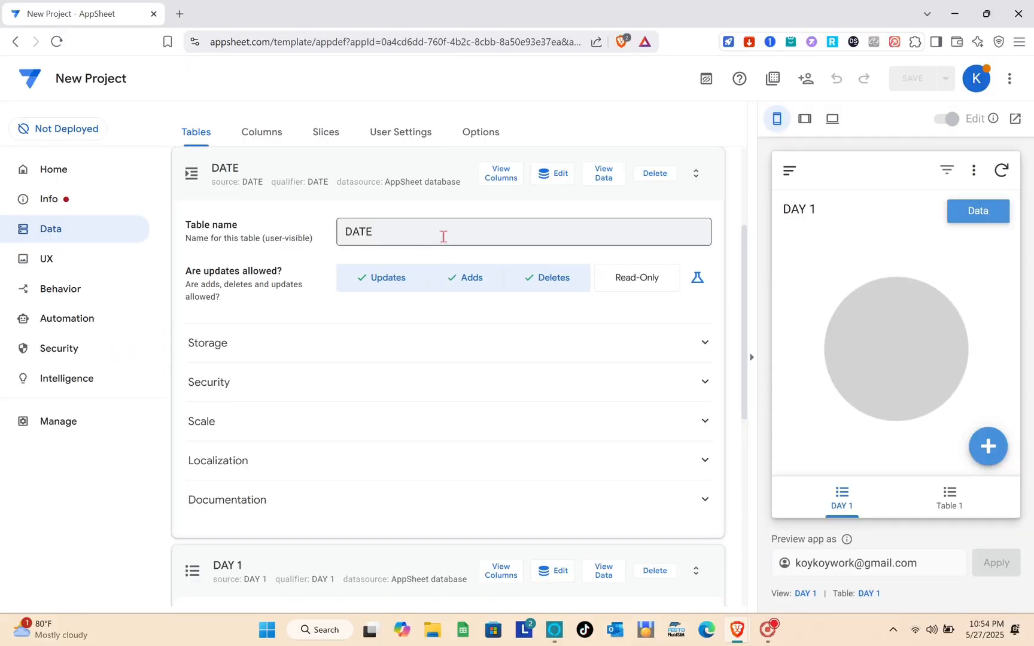
# Add a new view to the app and name it DATE.
pyautogui.click(58, 269)
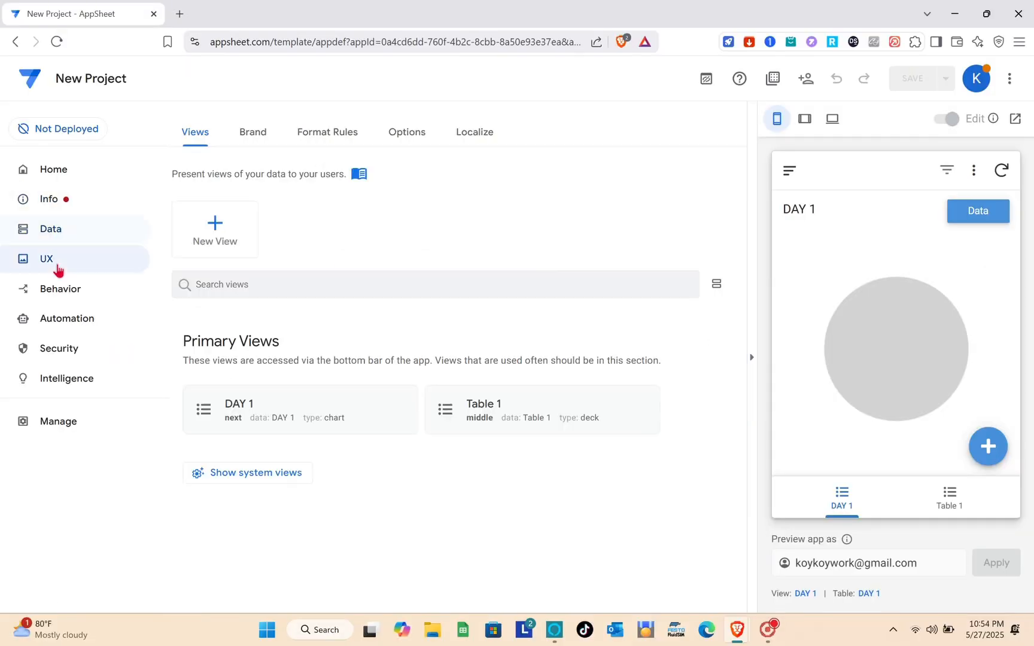
pyautogui.click(212, 245)
pyautogui.click(324, 446)
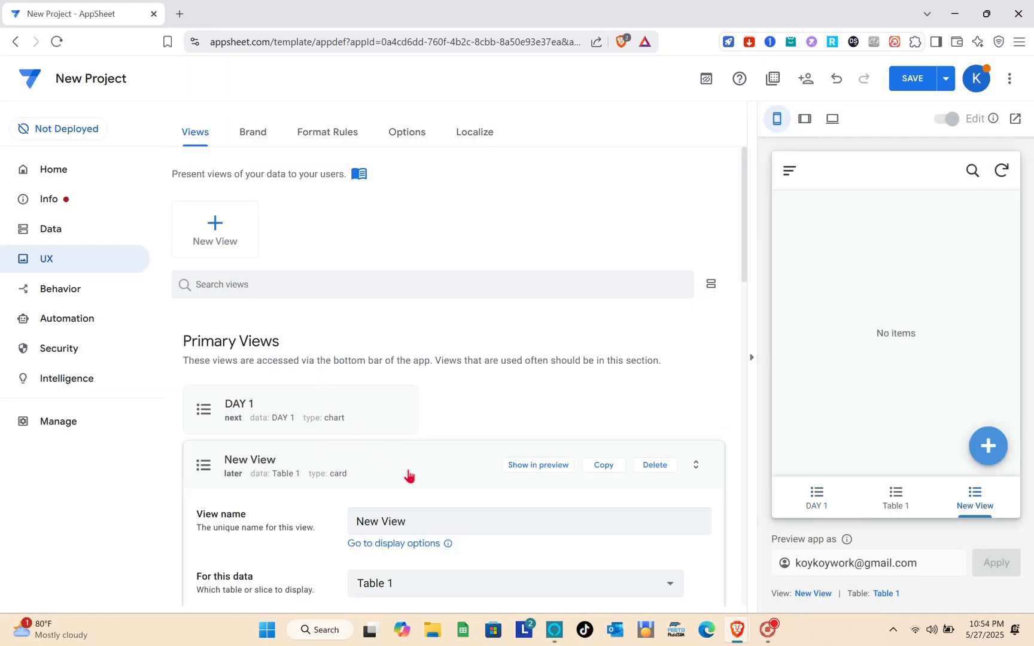
pyautogui.scroll(-2, 410, 476)
pyautogui.tripleClick(424, 377)
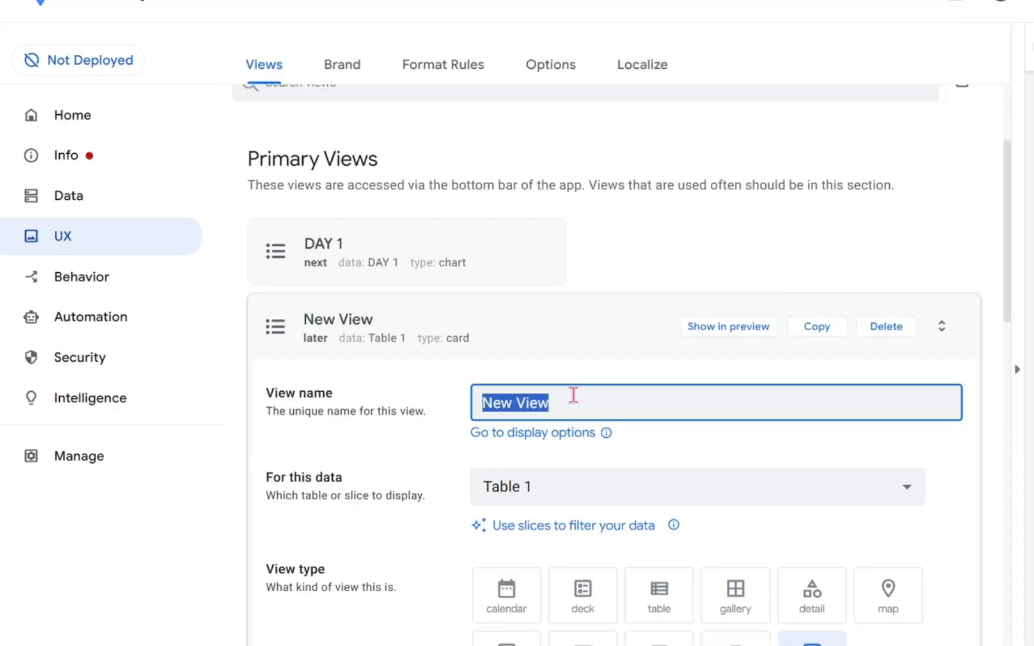
pyautogui.write('DAT')
# Use the DATE table as the DATE view's data and set its view type to calendar.
pyautogui.click(575, 493)
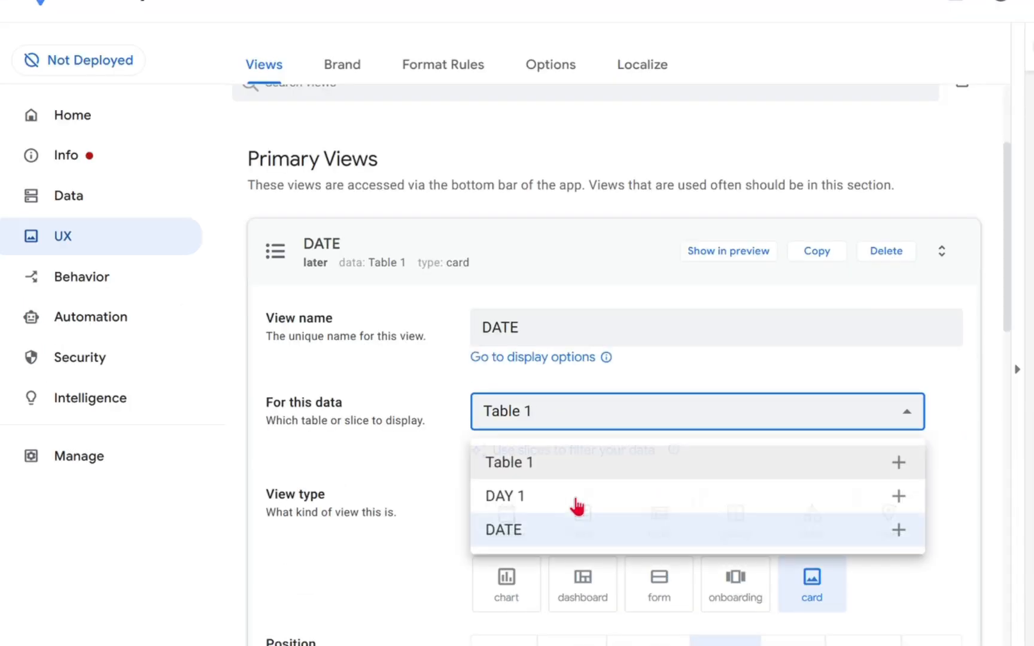
pyautogui.click(574, 498)
pyautogui.click(413, 299)
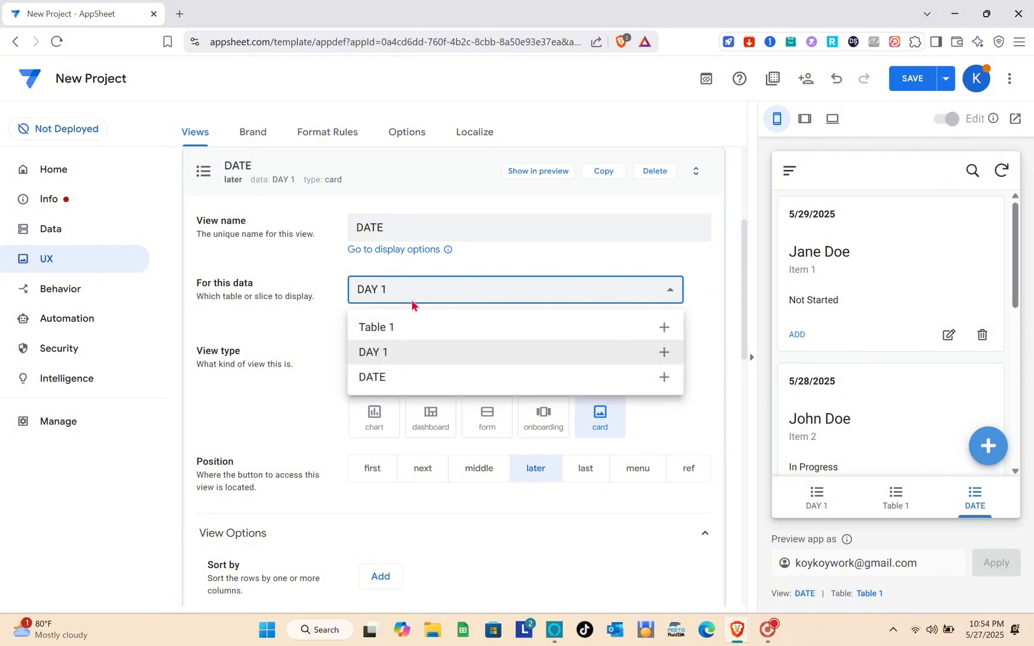
pyautogui.click(413, 376)
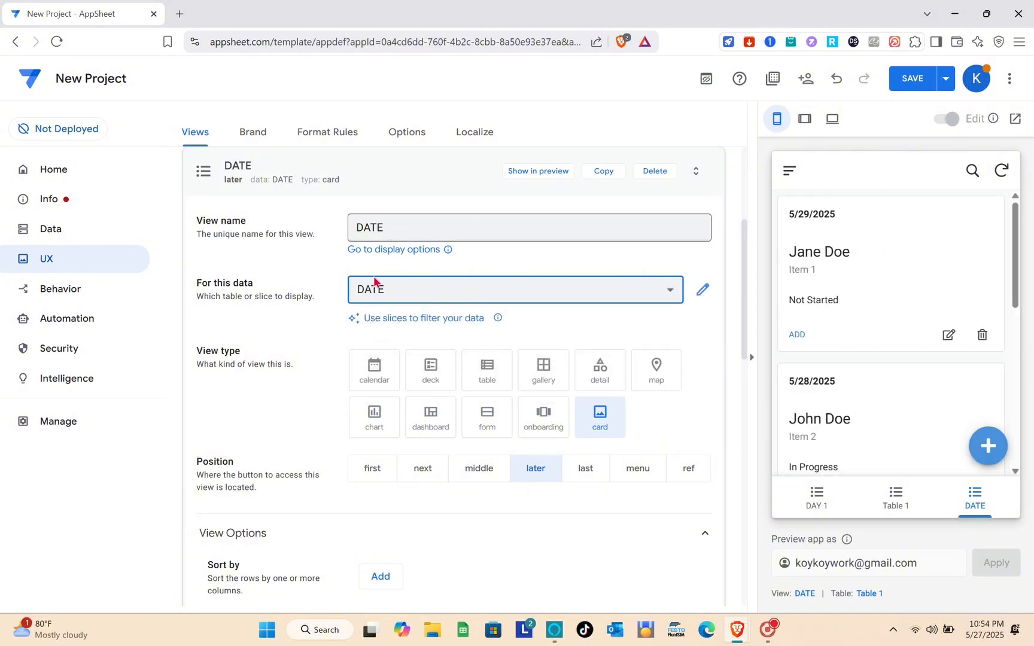
pyautogui.click(397, 385)
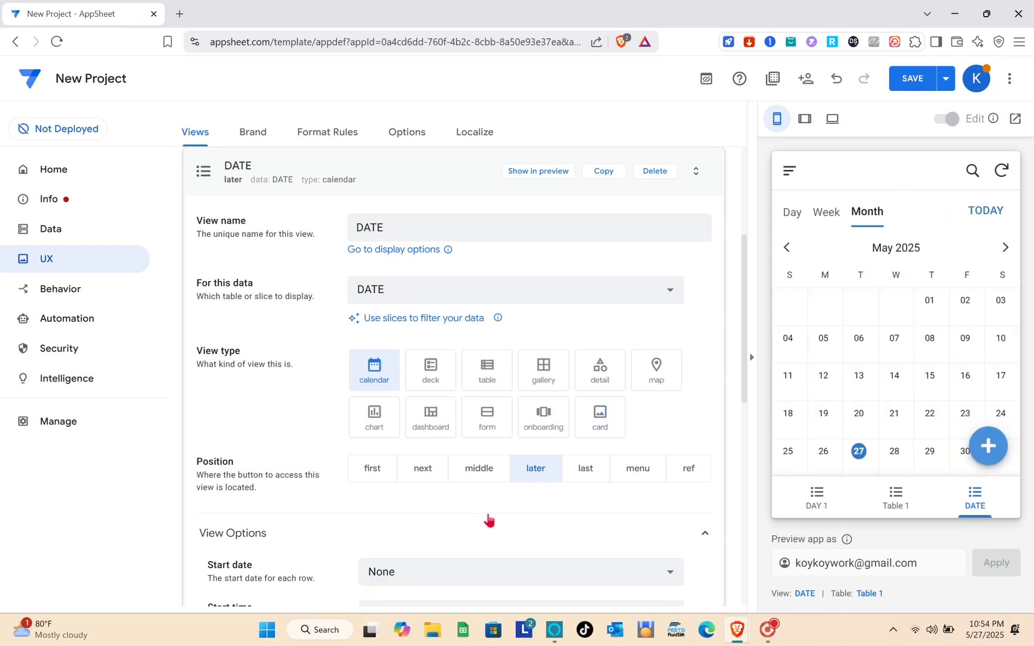
# Try the first and middle positions for the DATE view and set it back to later.
pyautogui.scroll(-1, 277, 477)
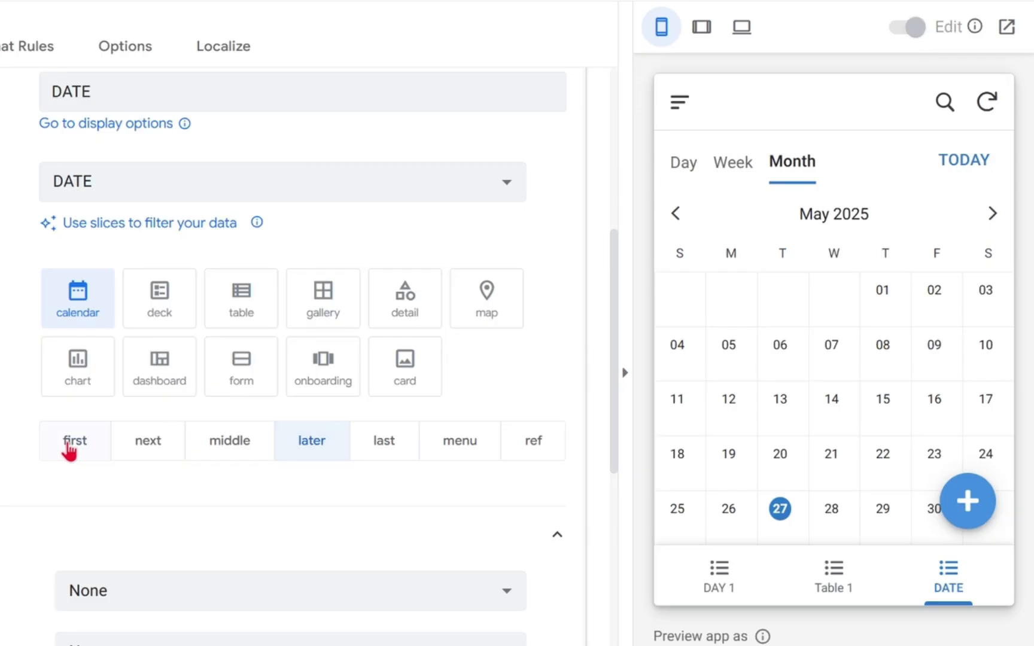
pyautogui.click(69, 451)
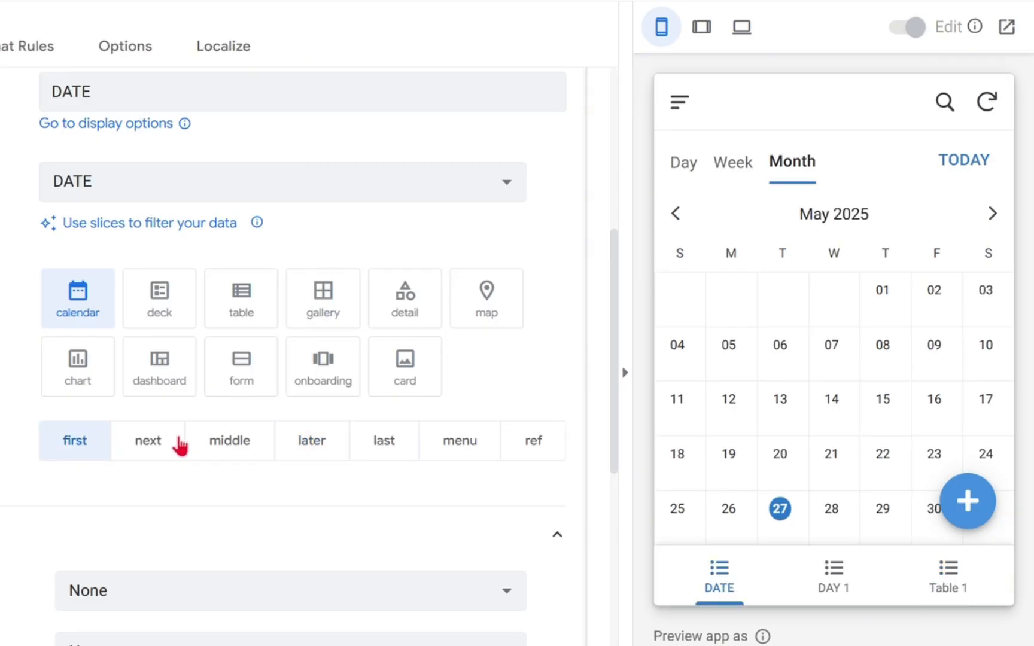
pyautogui.click(233, 449)
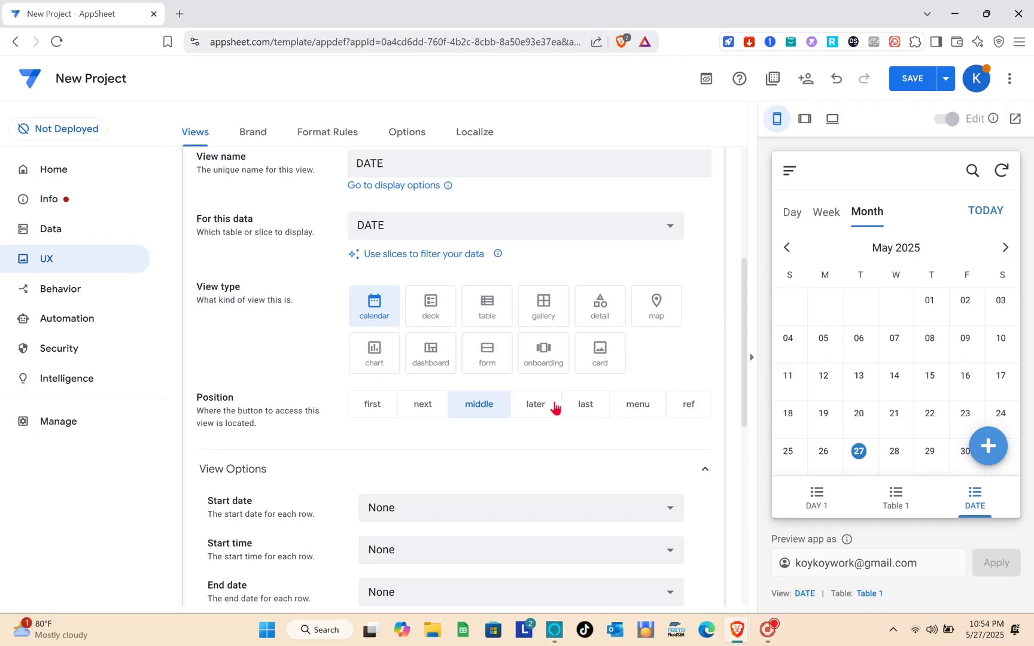
pyautogui.click(335, 447)
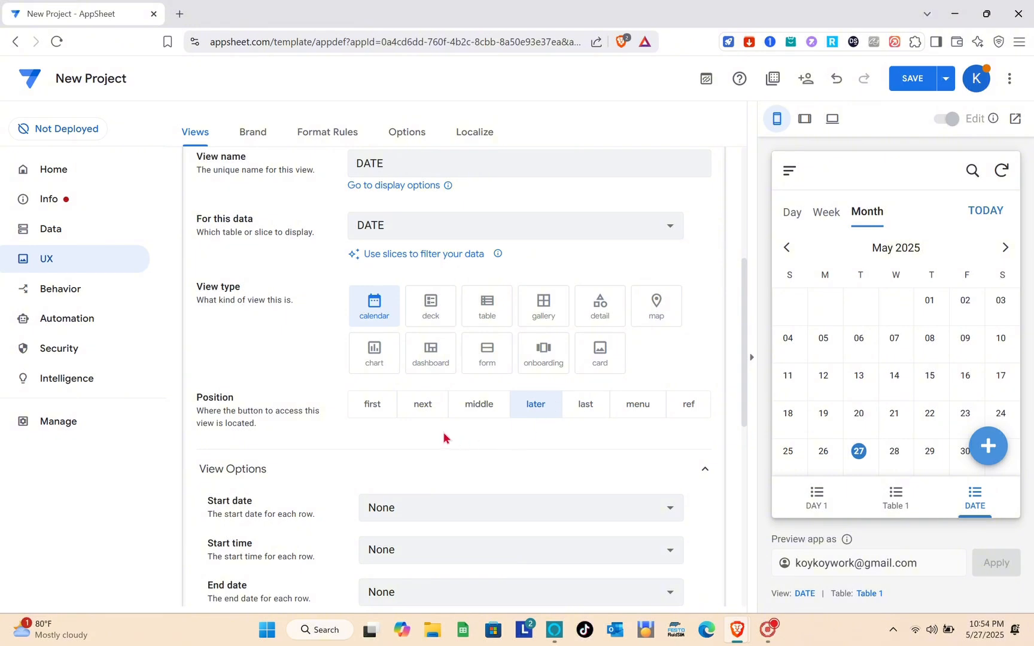
# Set the DATE calendar view's start date and start time to the Date column.
pyautogui.scroll(-3, 445, 436)
pyautogui.click(441, 347)
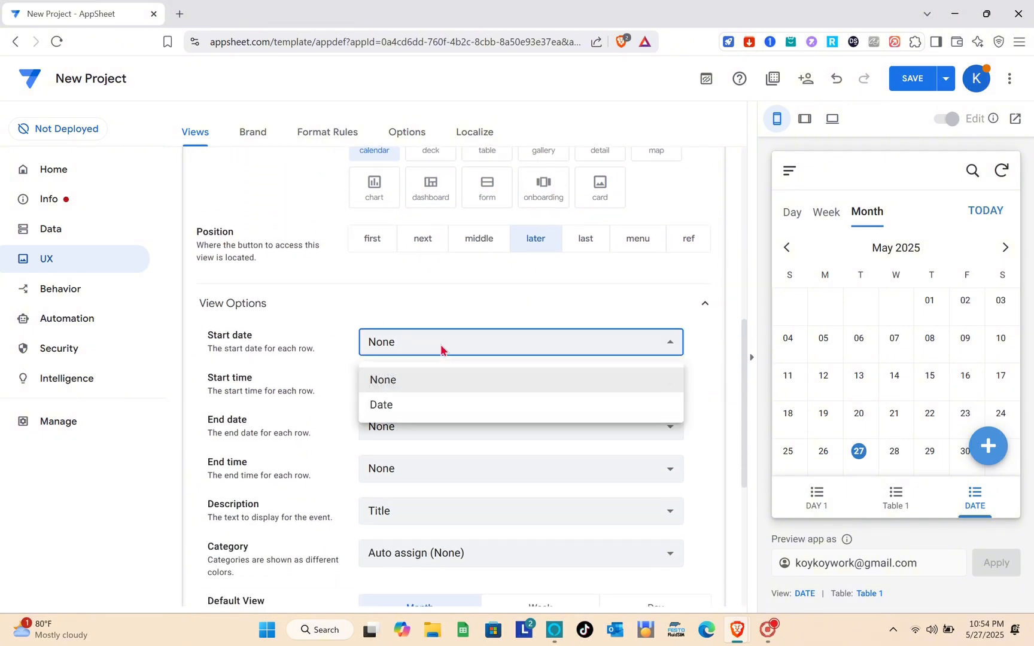
pyautogui.click(435, 411)
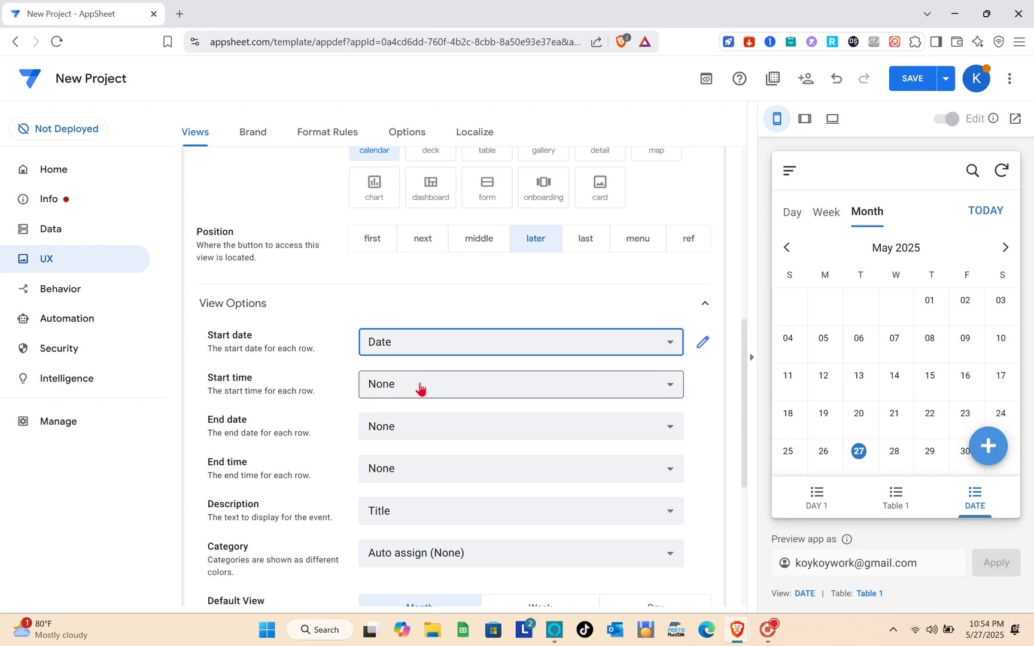
pyautogui.click(421, 389)
pyautogui.click(424, 448)
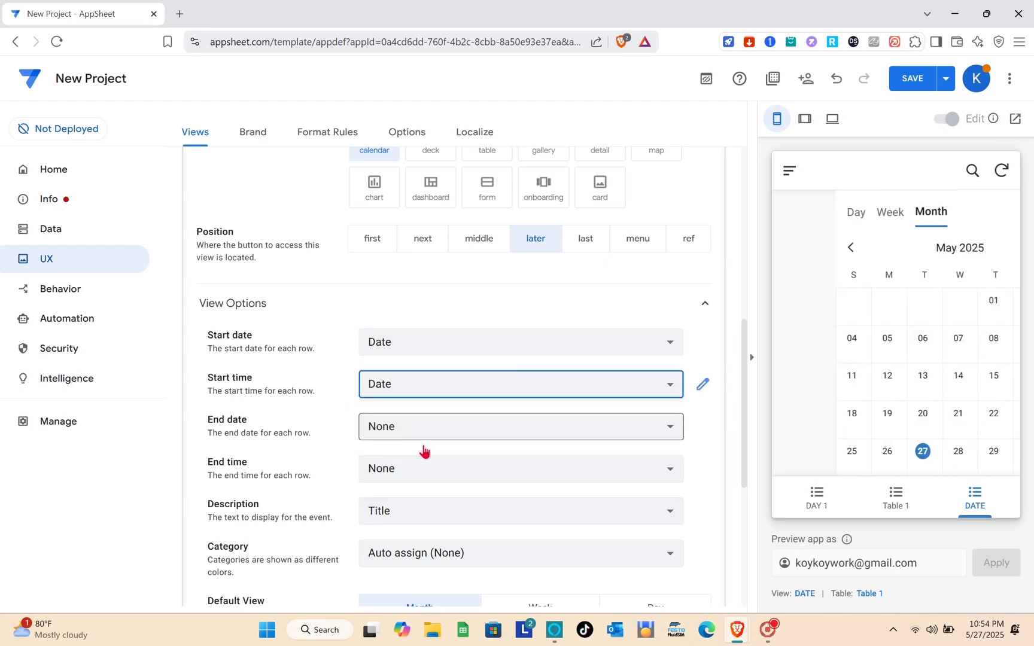
# Search the DATE view's display icons for "date" and choose the light calendar icon with the day grid.
pyautogui.scroll(-3, 424, 450)
pyautogui.scroll(-1, 423, 450)
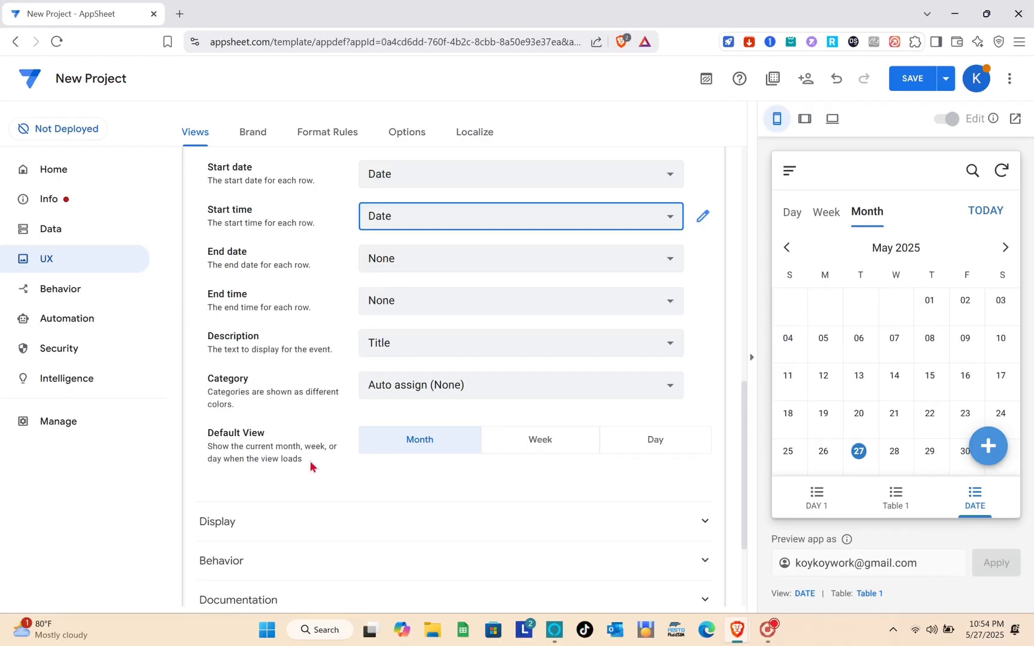
pyautogui.scroll(-3, 298, 431)
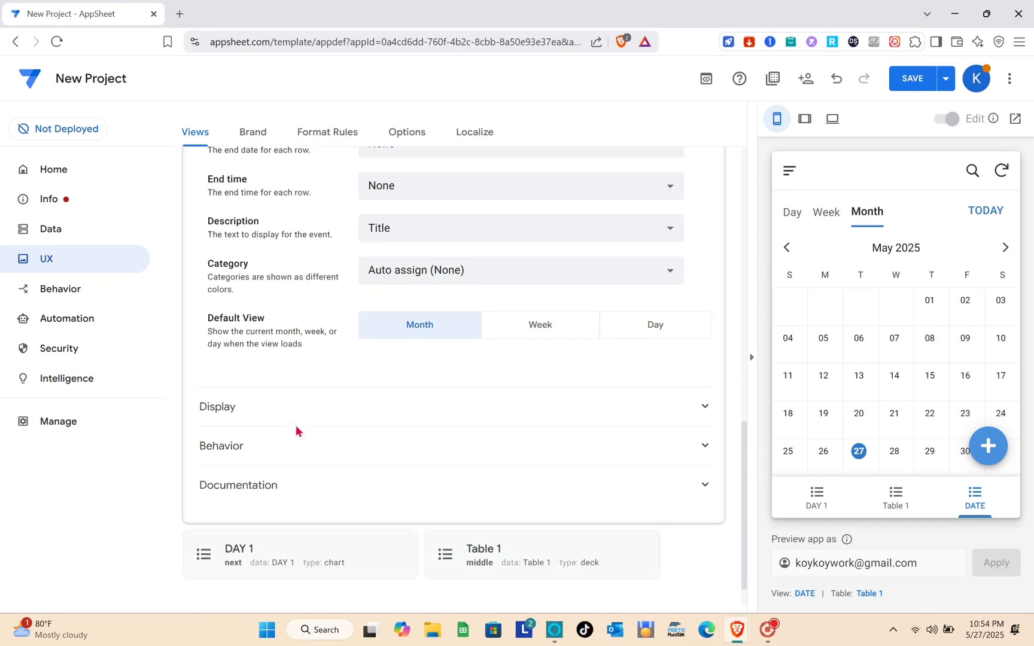
pyautogui.click(264, 372)
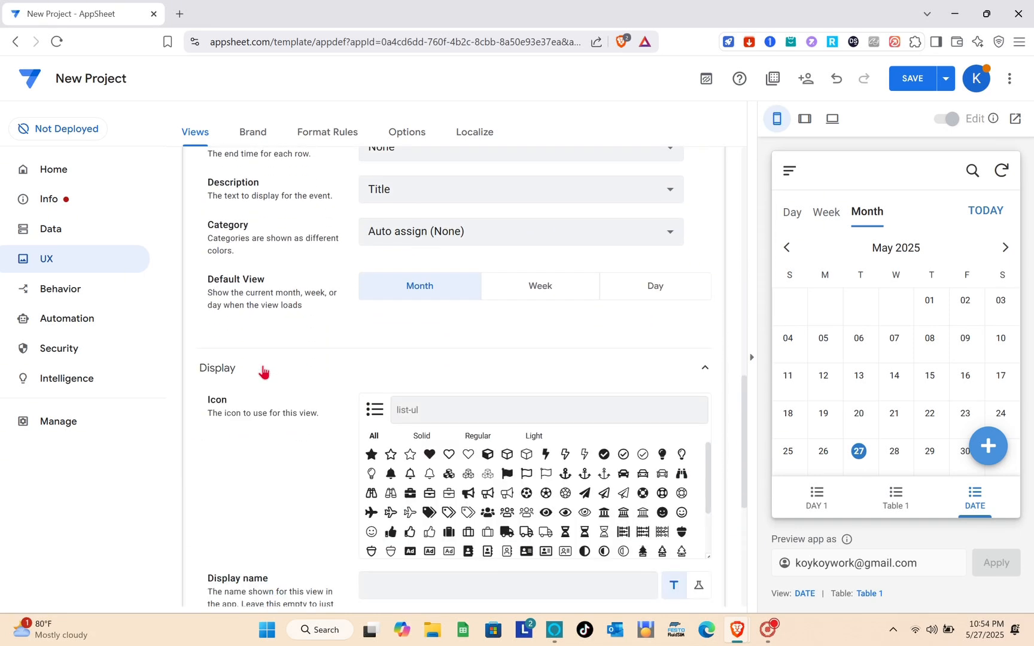
pyautogui.scroll(-2, 415, 450)
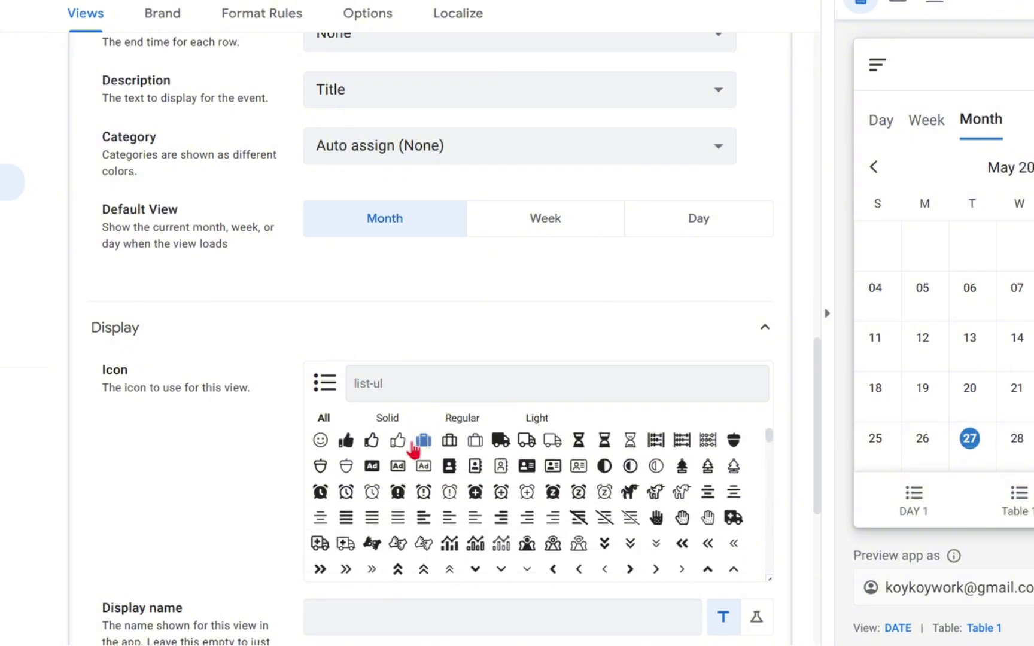
pyautogui.scroll(2, 416, 450)
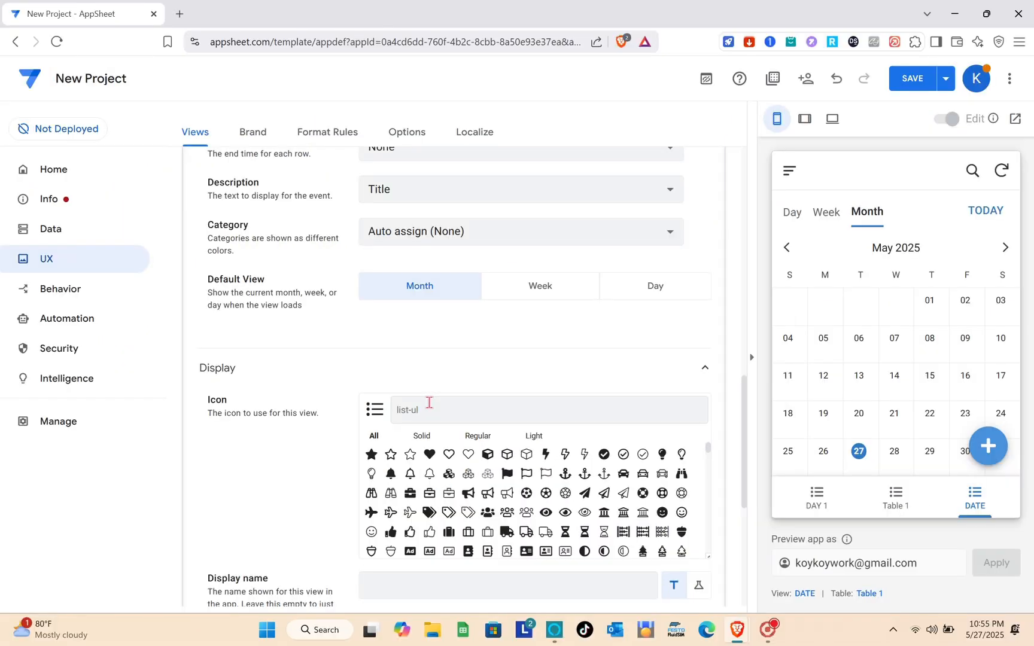
pyautogui.click(429, 402)
pyautogui.write('date')
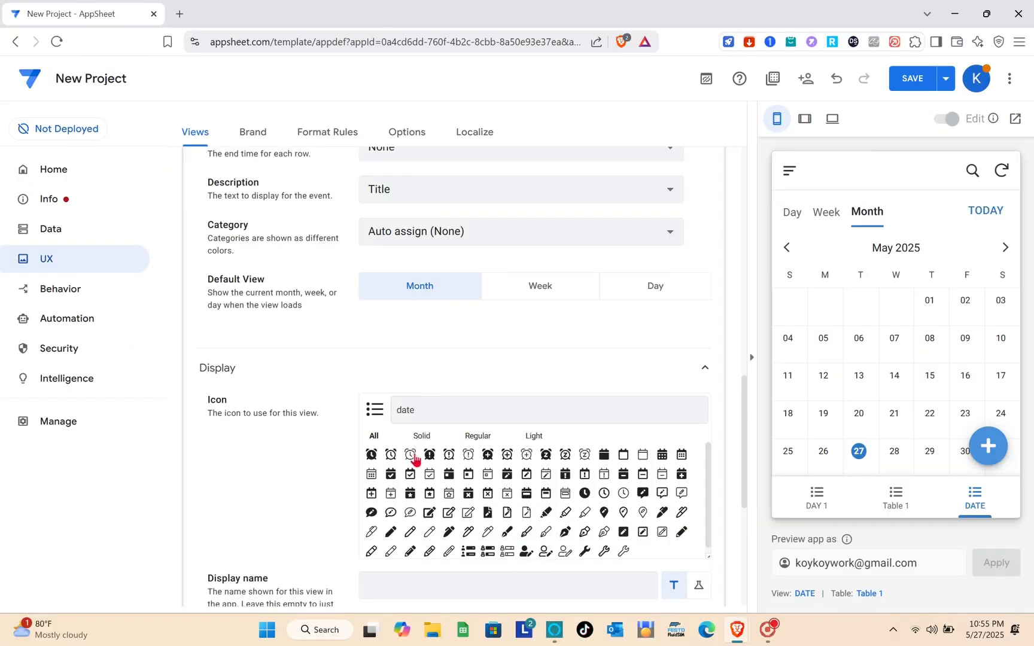
pyautogui.click(371, 475)
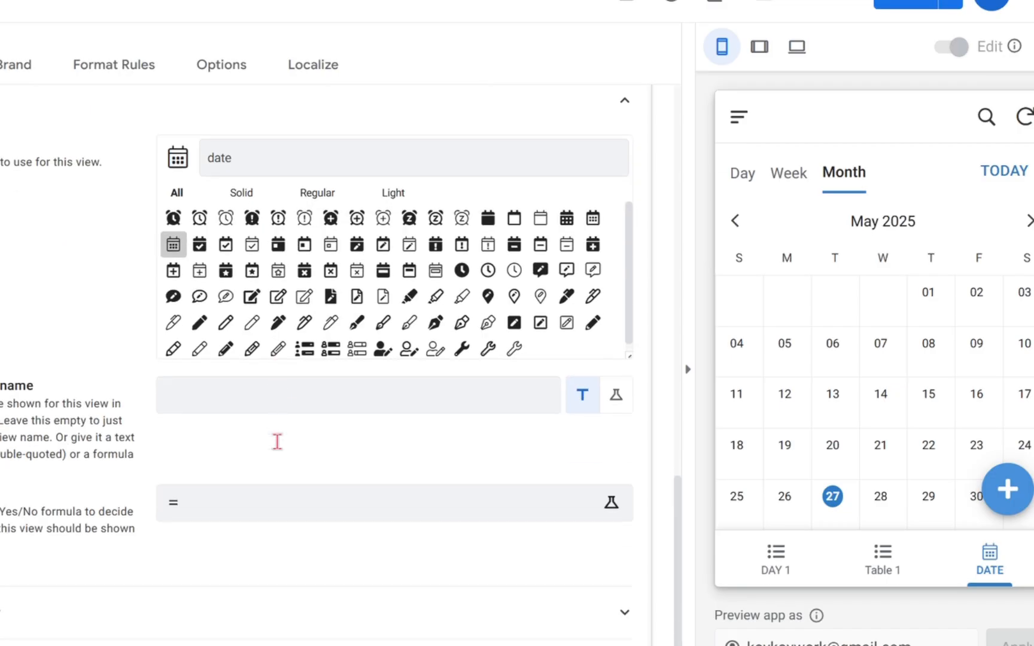
# Review the DATE view's display name and show-if options, leave them empty and save the app.
pyautogui.scroll(-2, 448, 413)
pyautogui.click(280, 279)
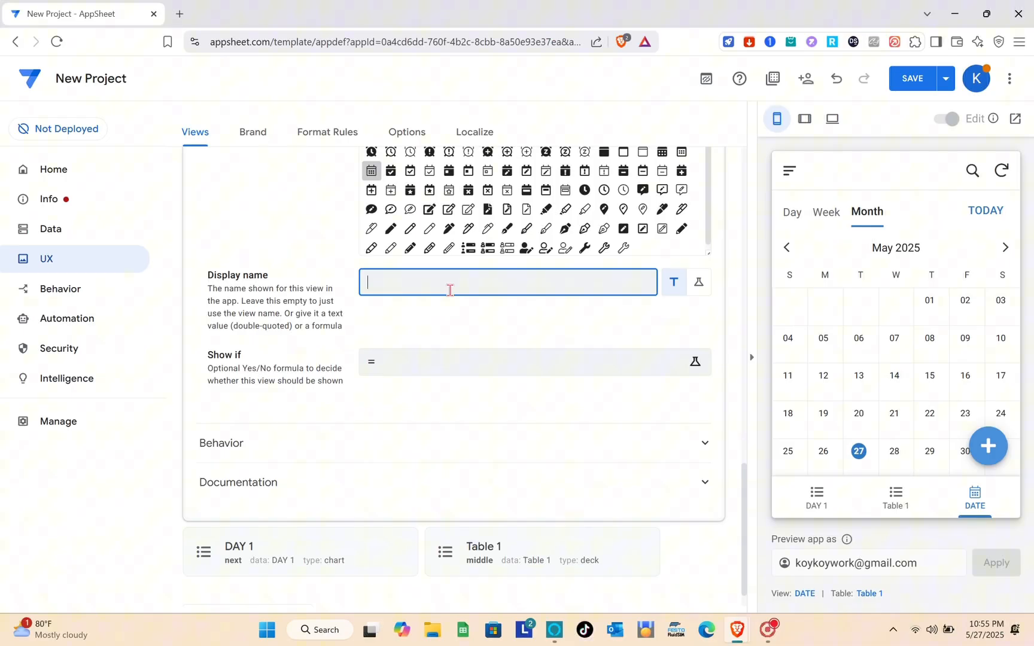
pyautogui.scroll(-1, 280, 278)
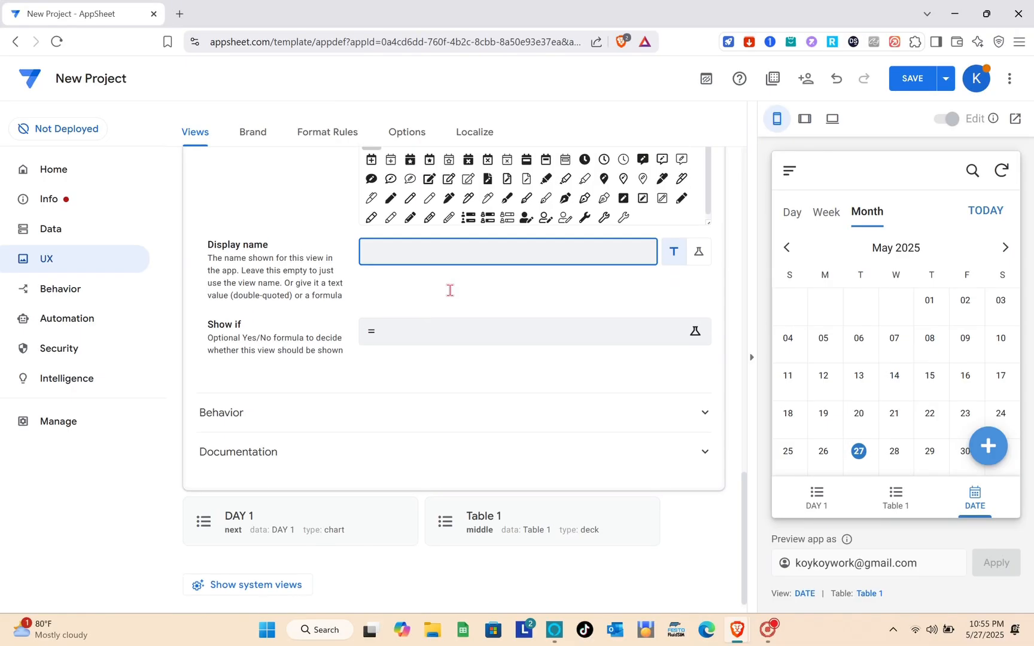
pyautogui.scroll(1, 280, 279)
pyautogui.scroll(10, 450, 295)
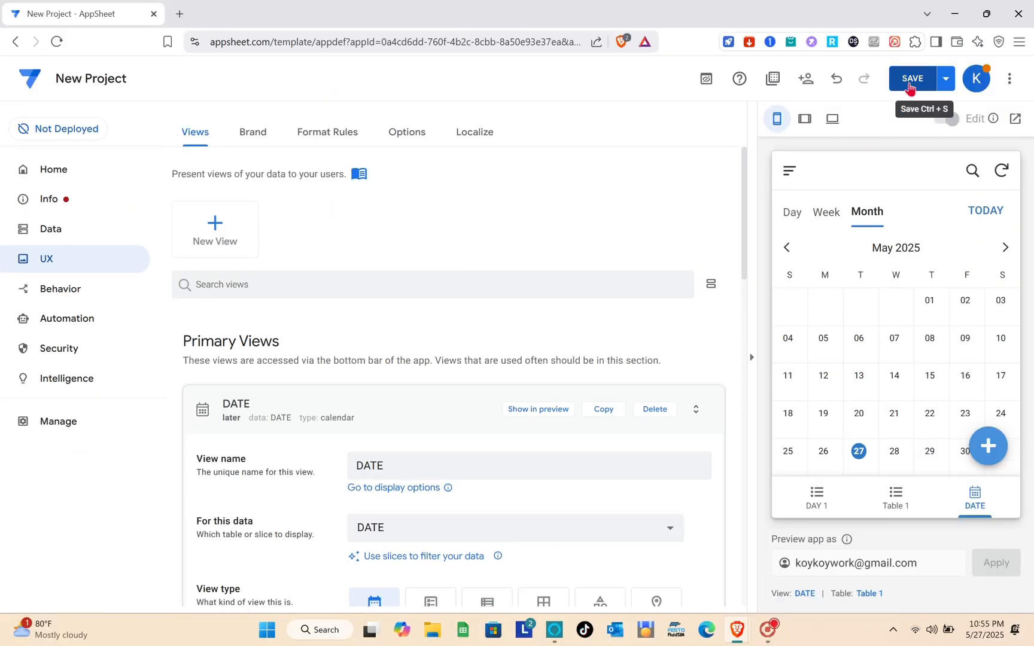
pyautogui.click(910, 83)
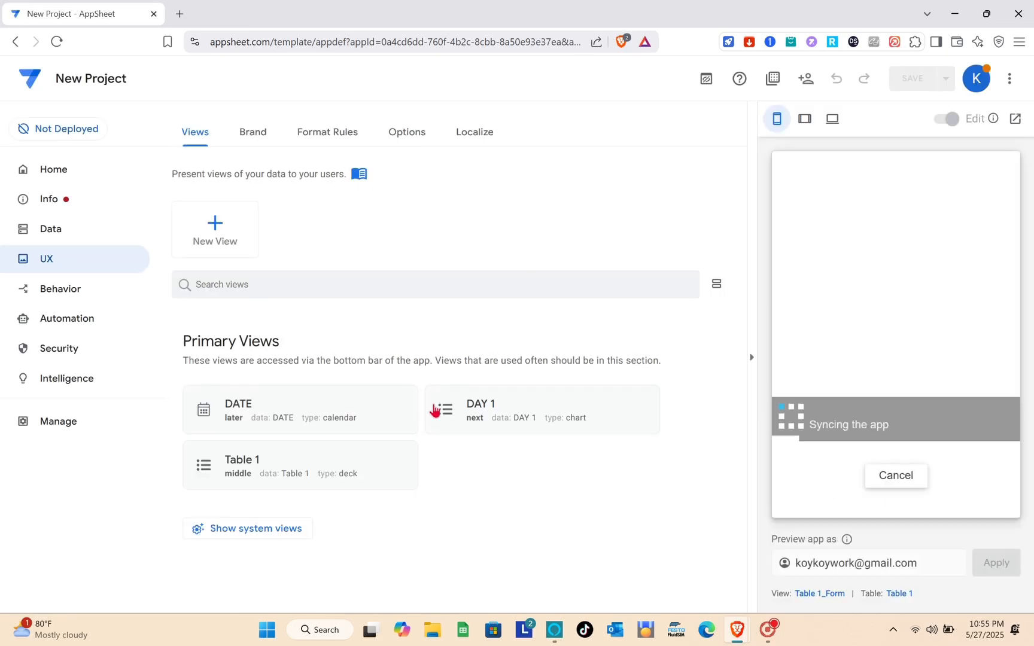
# Search the DAY 1 view's display icons for "cloc", choose the regular-style outlined alarm clock and save the app.
pyautogui.click(527, 416)
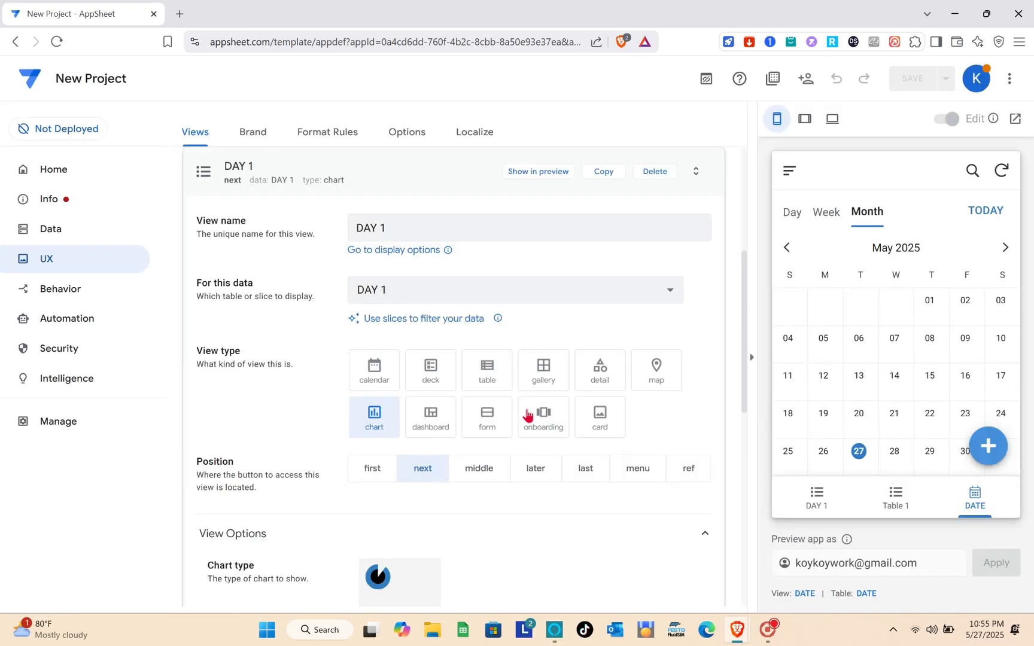
pyautogui.scroll(-9, 391, 489)
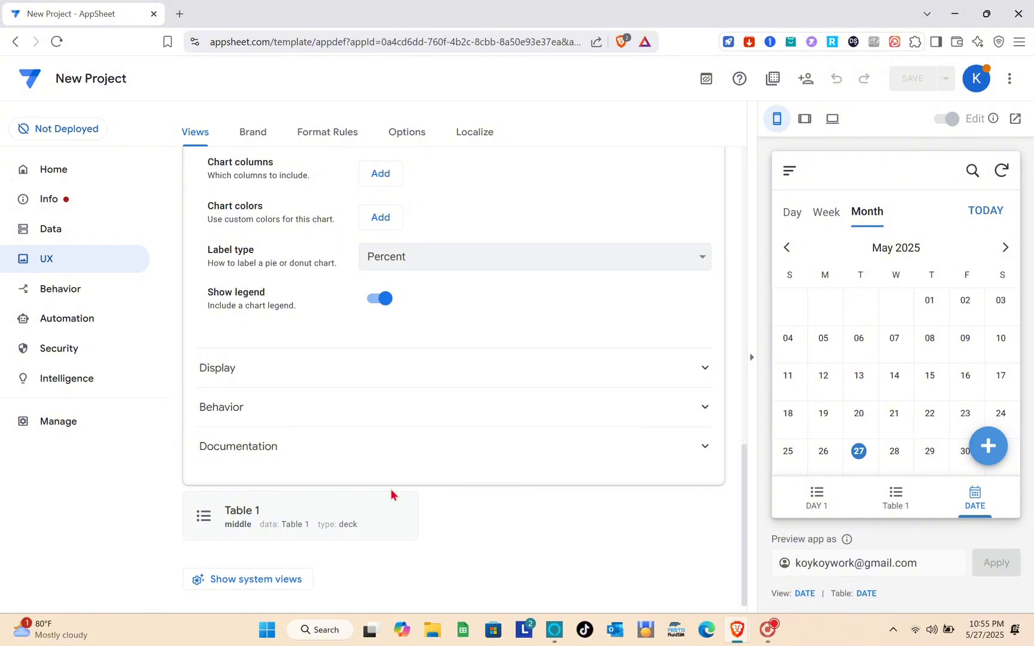
pyautogui.click(388, 414)
pyautogui.click(436, 372)
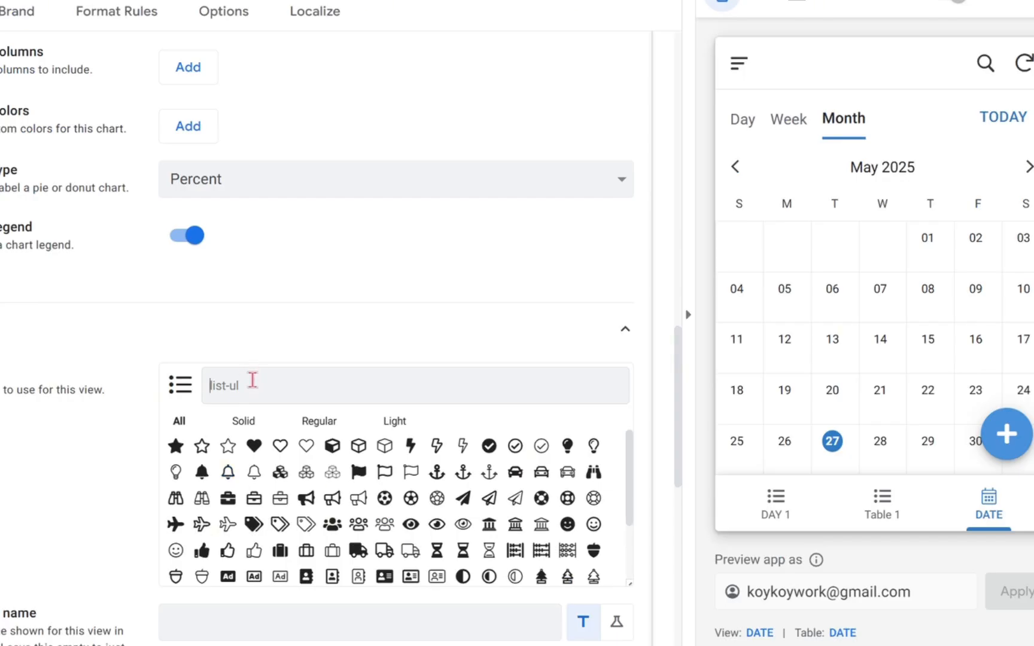
pyautogui.click(252, 379)
pyautogui.write('day')
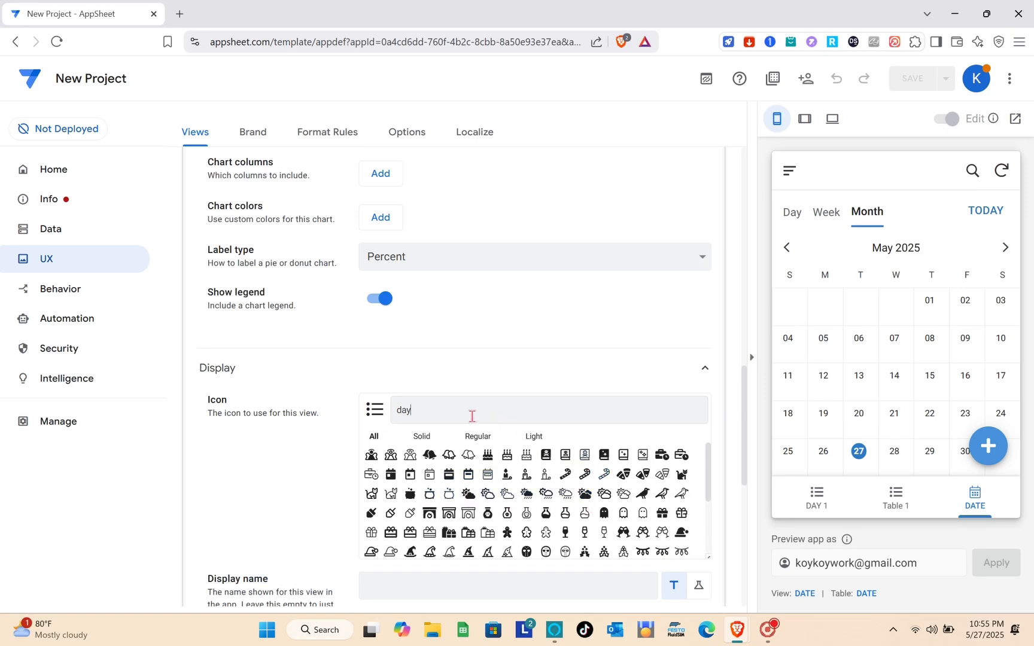
pyautogui.write('loc')
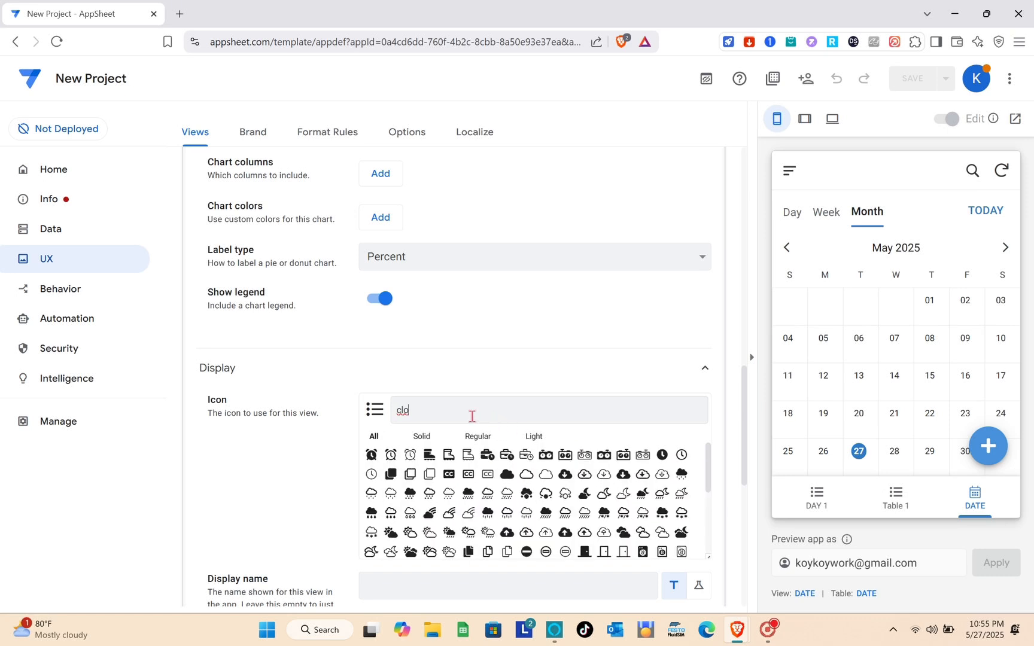
pyautogui.click(391, 456)
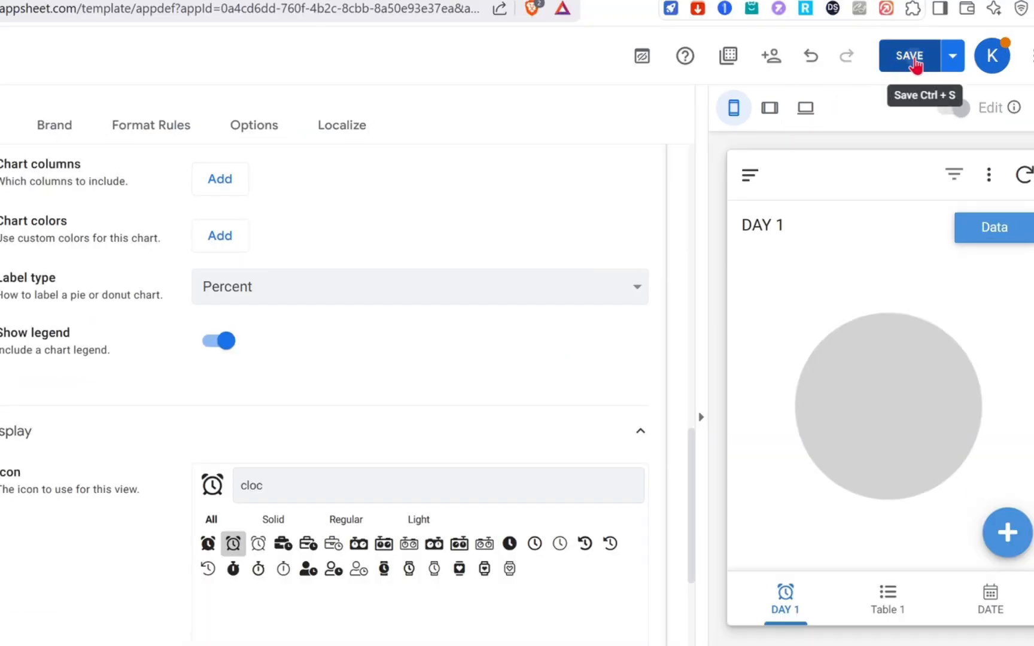
pyautogui.click(914, 80)
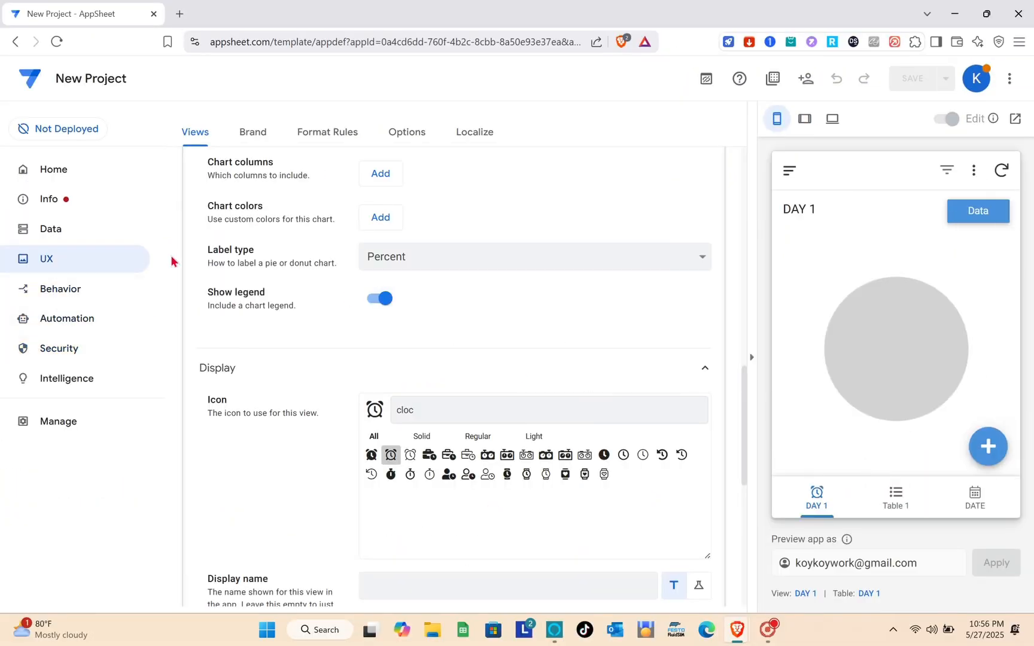
# Review the app's Behavior, Automation, Security and Intelligence sections and return to the Home page.
pyautogui.click(84, 299)
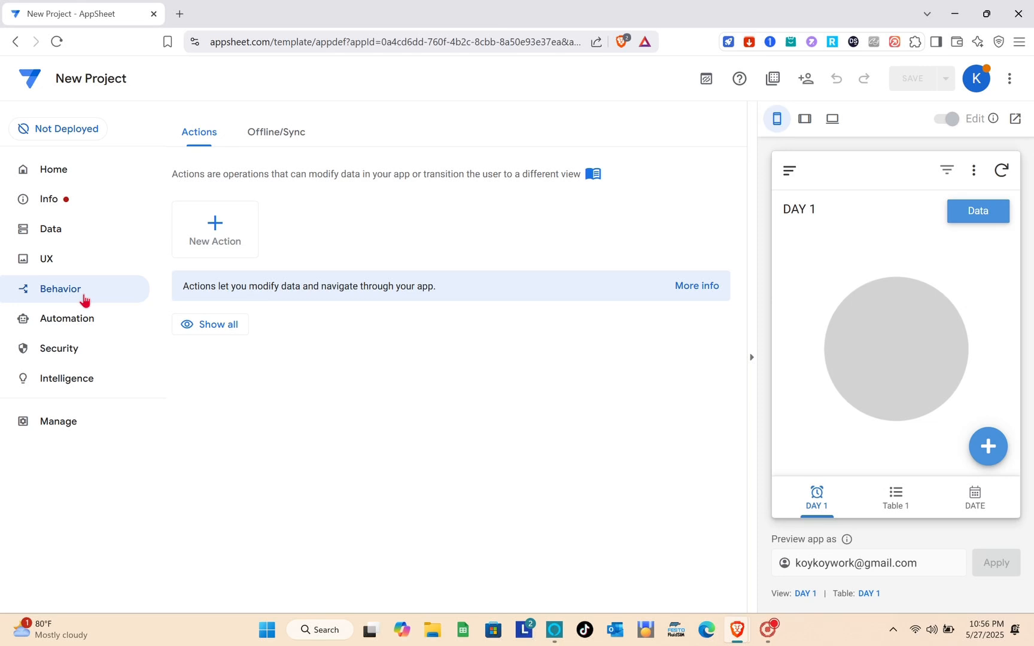
pyautogui.click(107, 333)
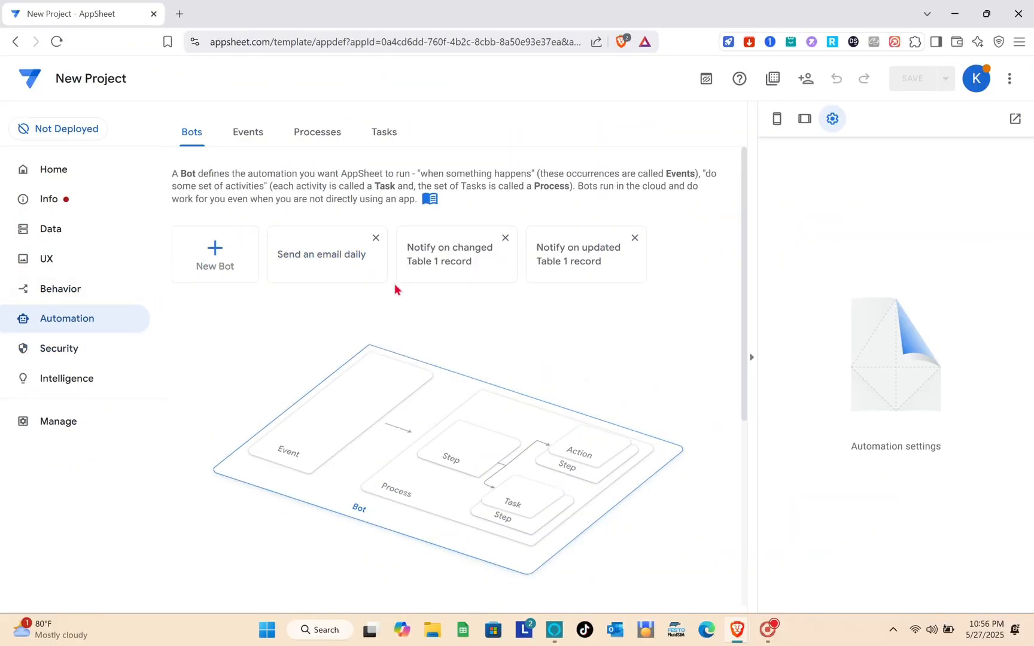
pyautogui.click(113, 352)
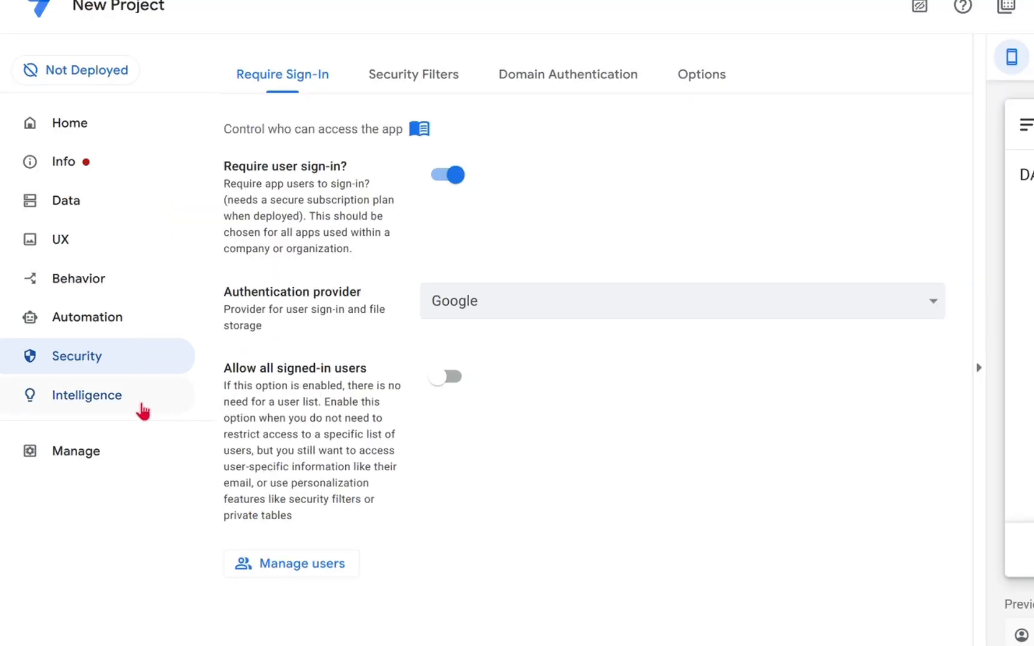
pyautogui.click(143, 411)
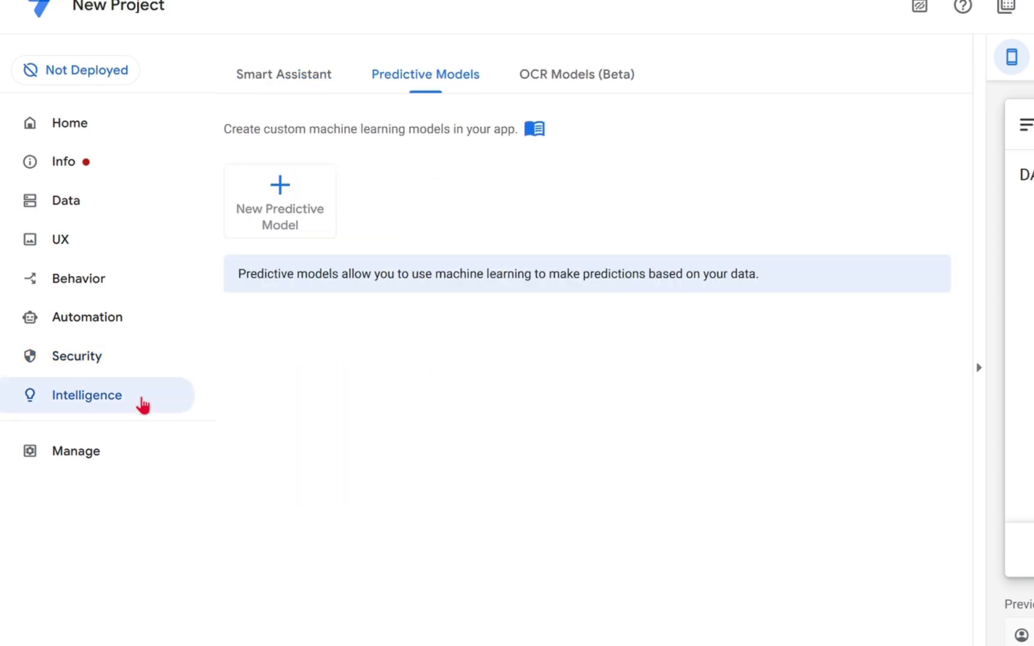
pyautogui.click(86, 169)
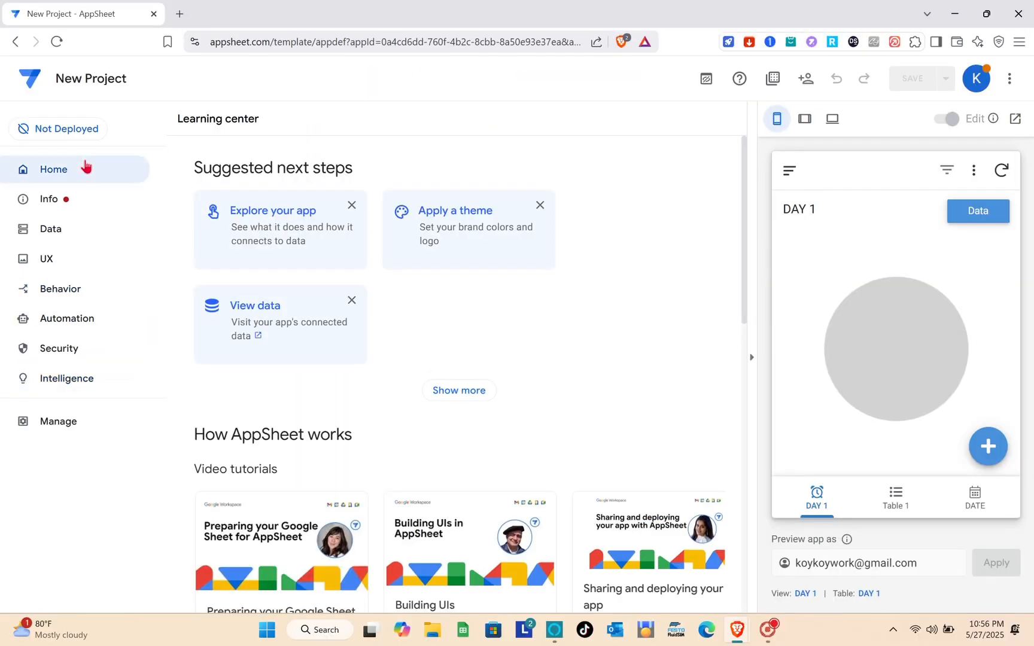
# Open the app in its own browser tab and start a new record in the DAY 1 view.
pyautogui.click(1016, 120)
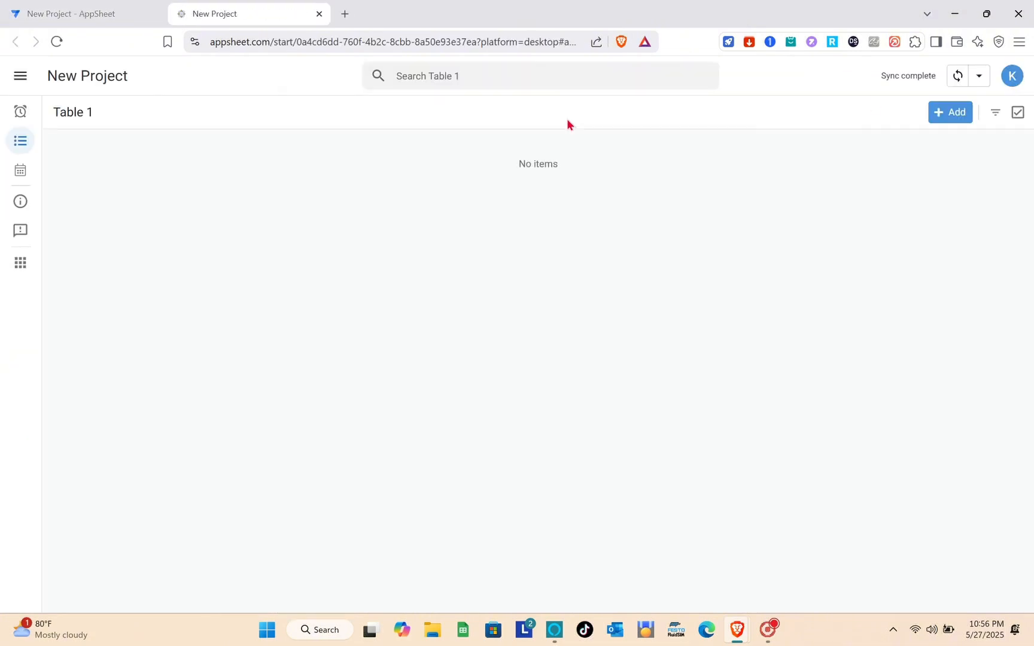
pyautogui.click(20, 115)
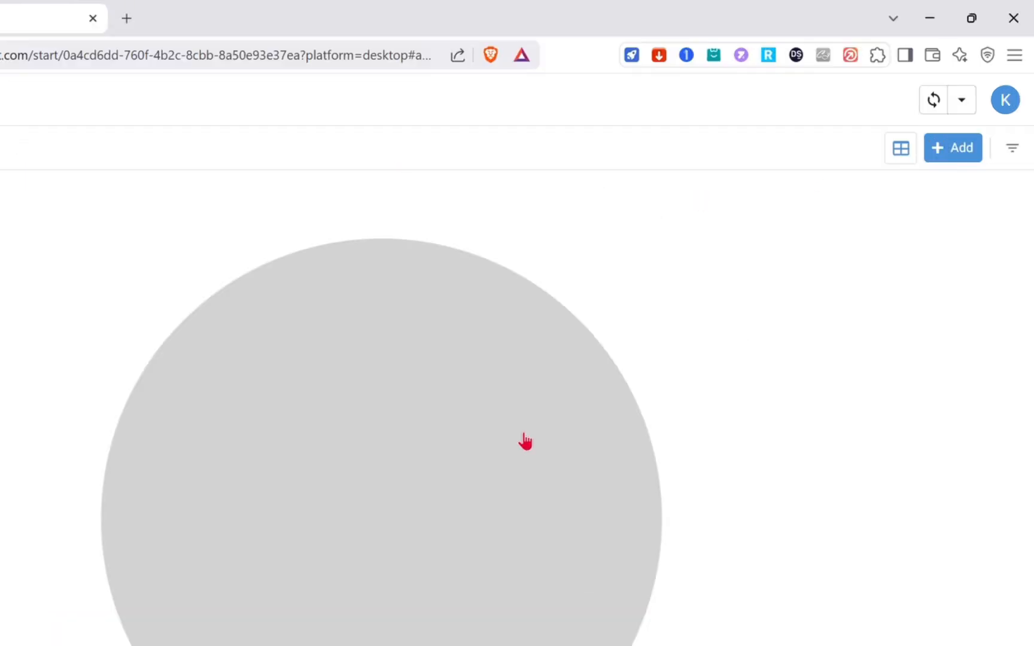
pyautogui.click(952, 150)
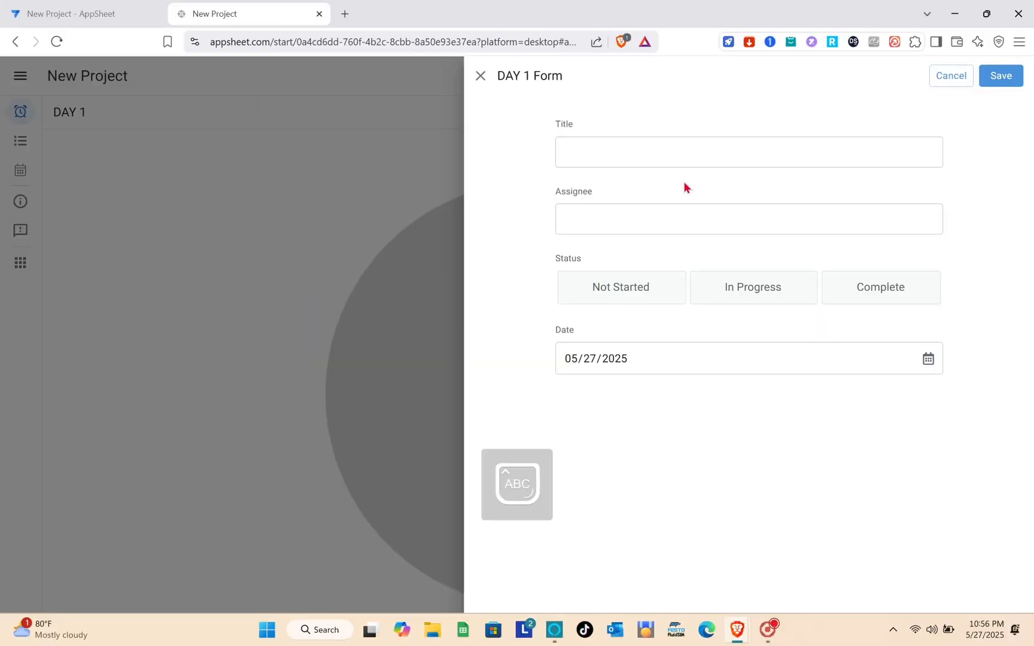
# Enter SAMPLE as the title of the new DAY 1 record.
pyautogui.click(646, 152)
pyautogui.write('sAMPLE')
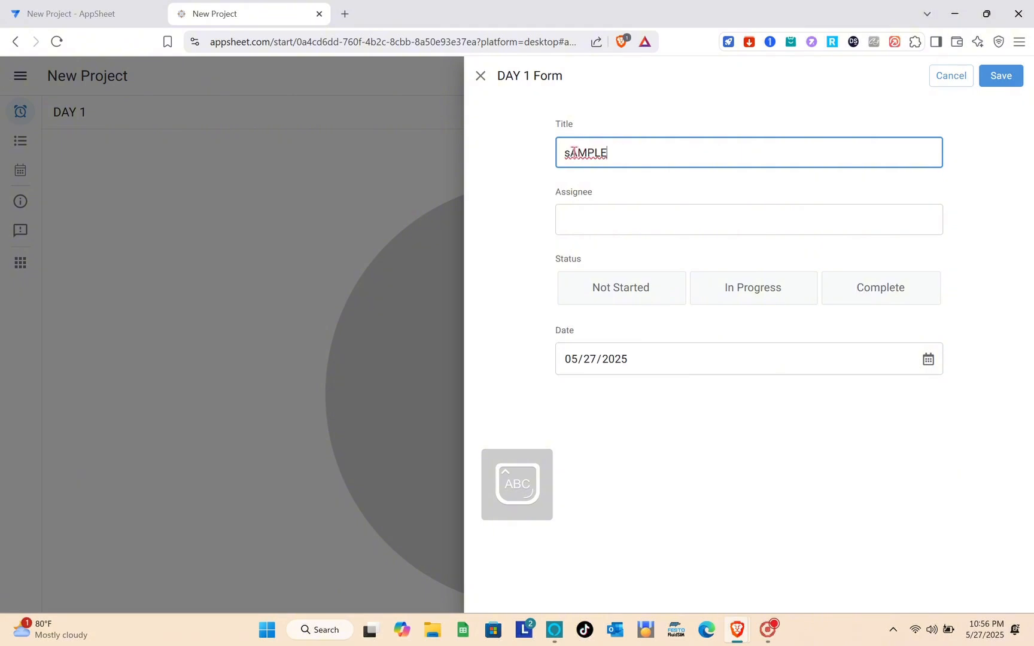
pyautogui.click(571, 154)
pyautogui.press('BackSpace')
pyautogui.write('A')
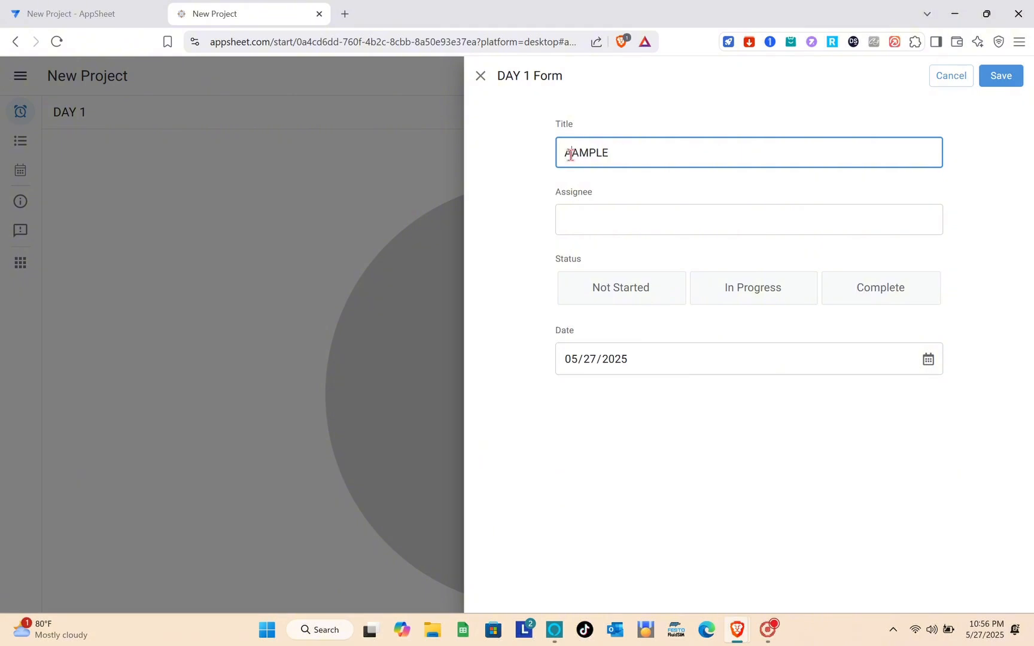
pyautogui.press('BackSpace')
pyautogui.write('S')
# Leave the assignee empty, set the DAY 1 record's status to In Progress and save the record.
pyautogui.click(628, 216)
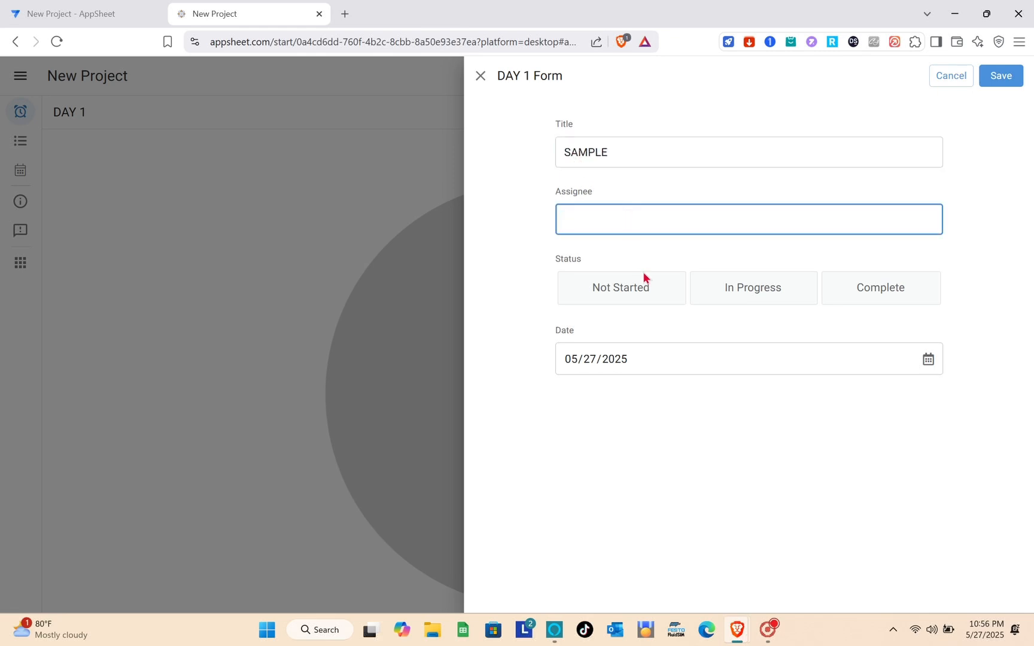
pyautogui.click(650, 299)
pyautogui.click(753, 293)
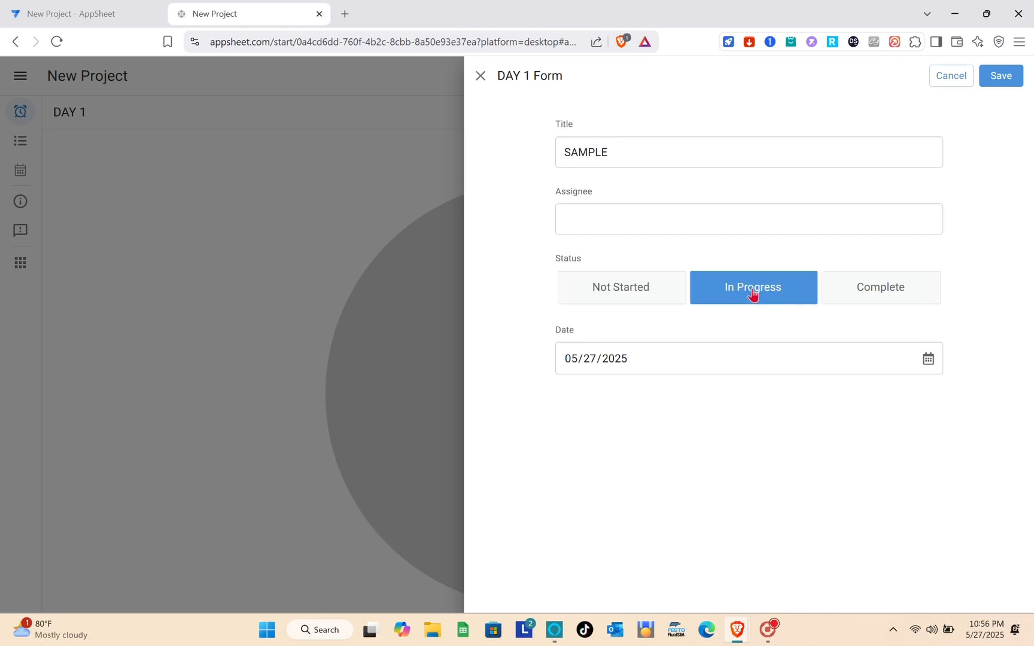
pyautogui.click(1001, 78)
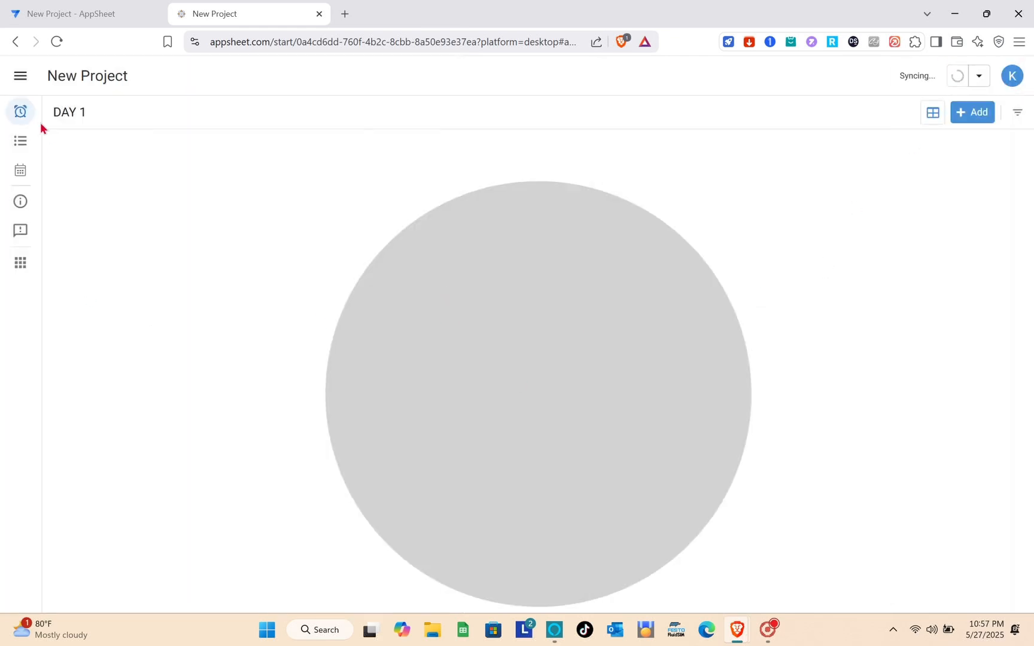
# Look at the Table 1 view and the DATE month calendar in the running app.
pyautogui.click(22, 152)
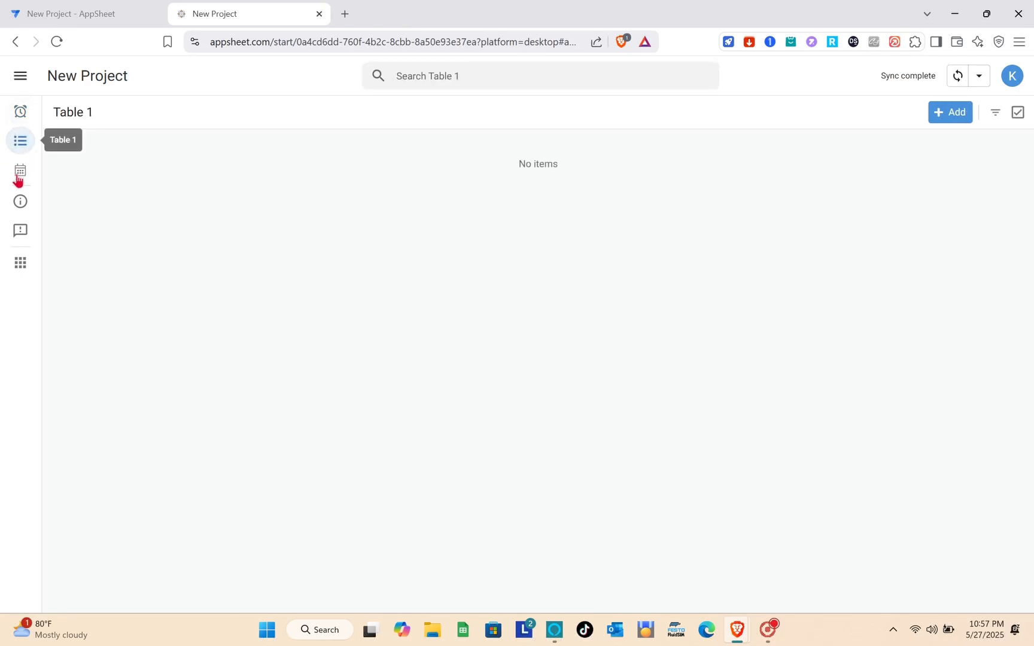
pyautogui.click(20, 172)
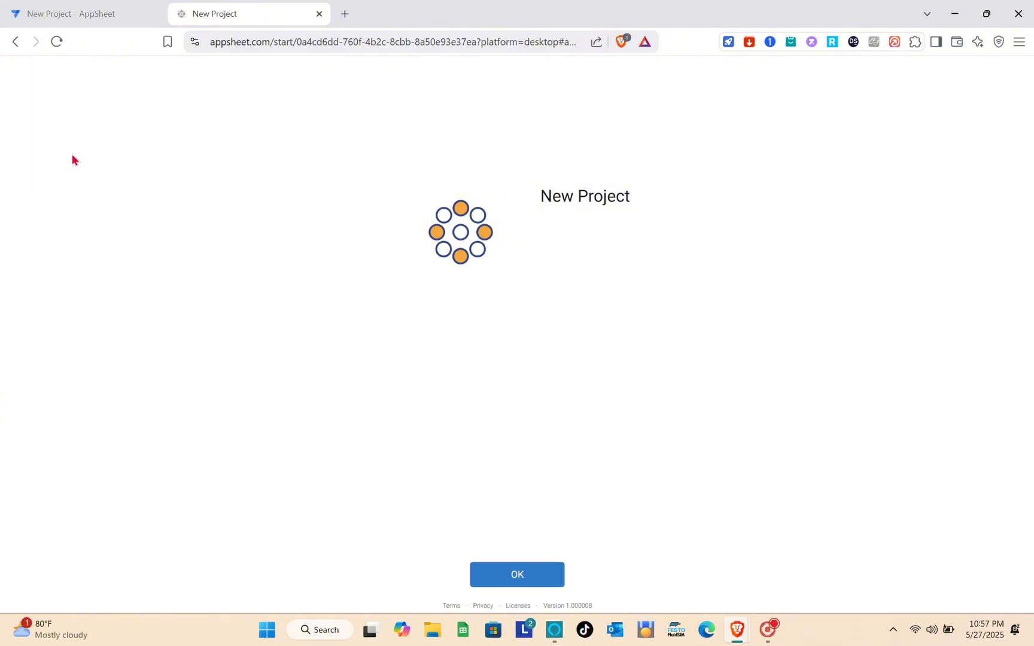
pyautogui.click(517, 573)
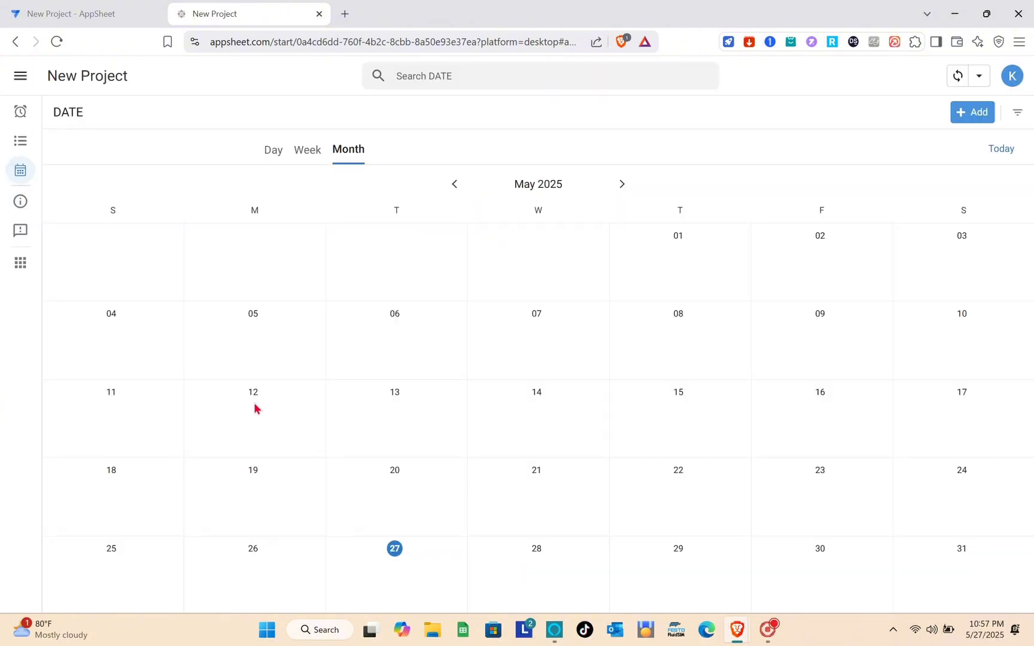
# Return to the app editor and start a DAY 1 record titled JHGKJBM in the phone preview.
pyautogui.click(63, 12)
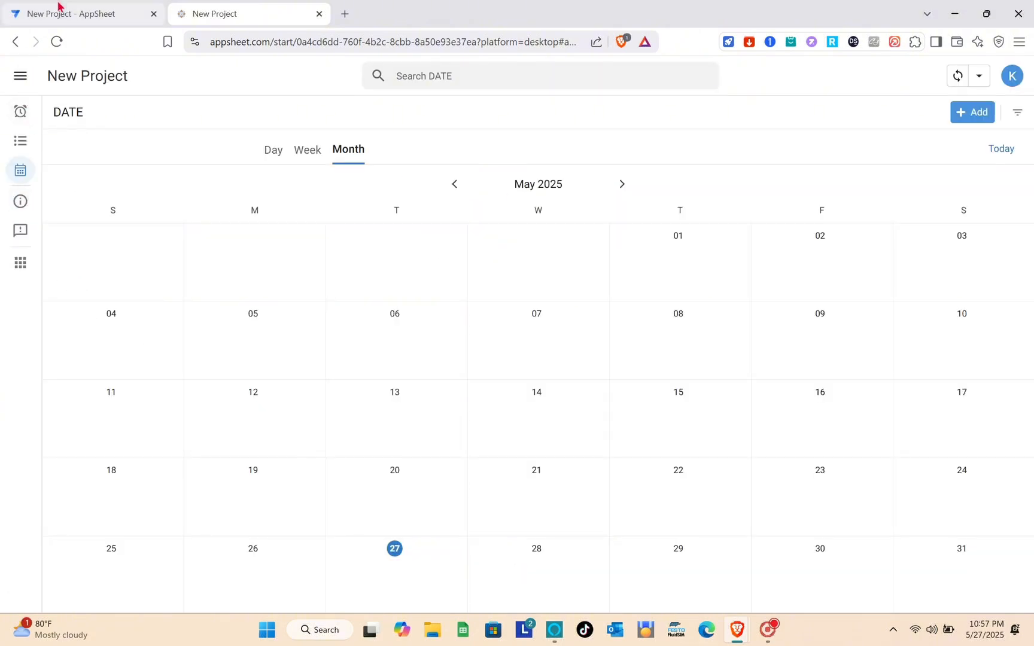
pyautogui.scroll(-2, 369, 358)
pyautogui.scroll(2, 368, 358)
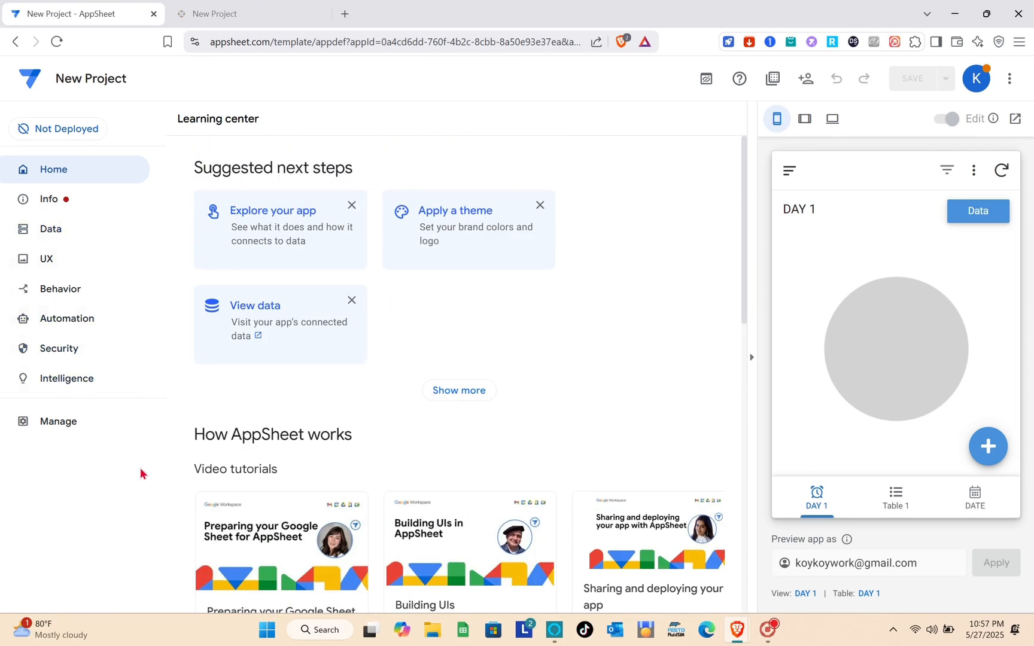
pyautogui.click(881, 504)
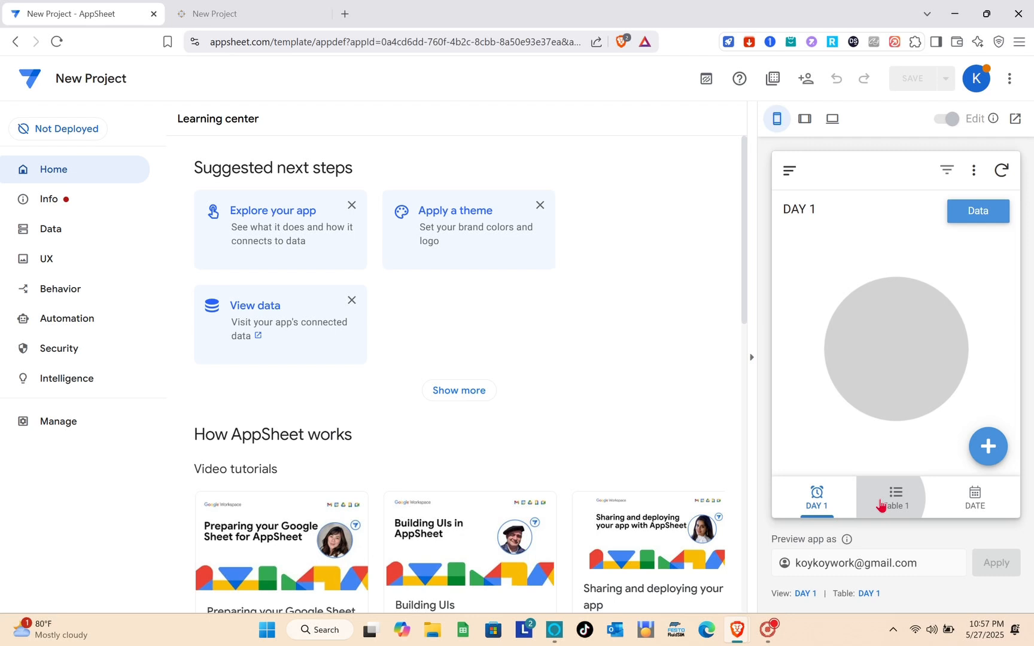
pyautogui.click(814, 497)
pyautogui.click(988, 444)
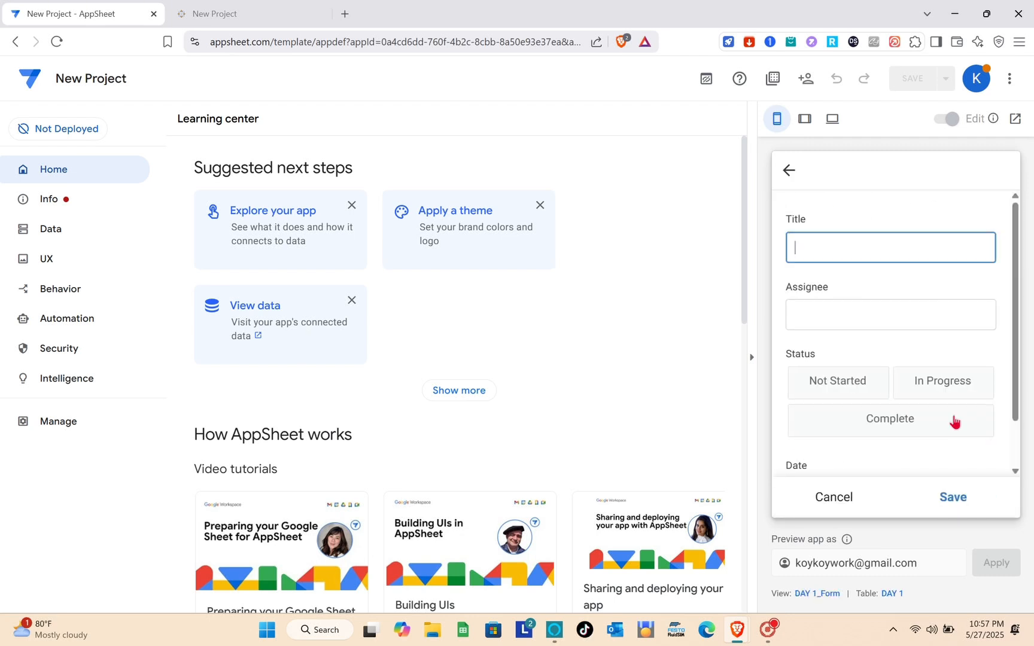
pyautogui.write('JHGKJBM')
pyautogui.click(831, 306)
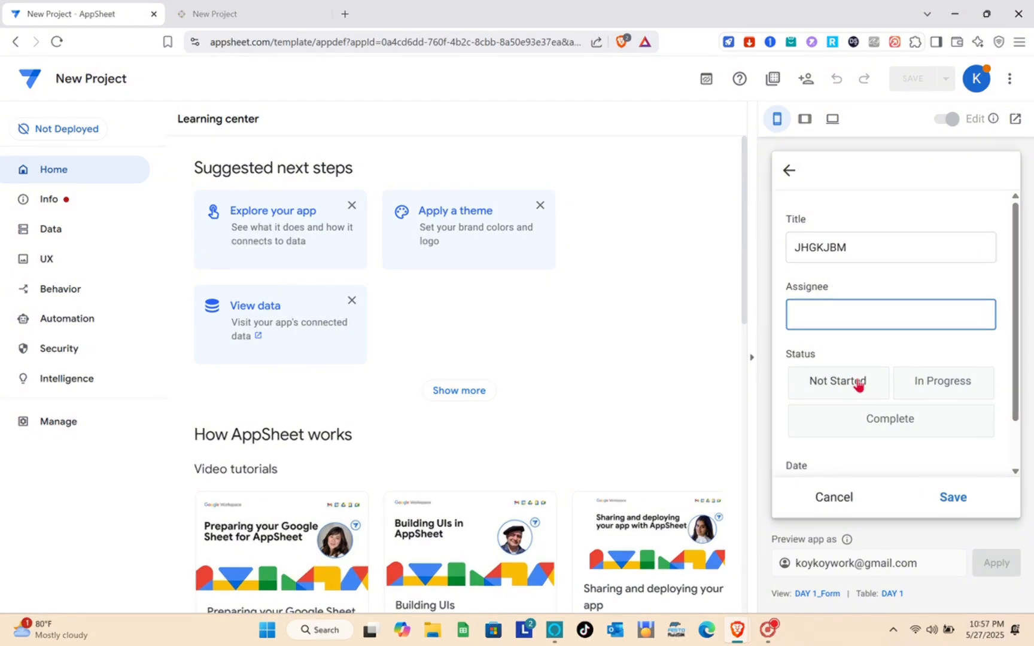